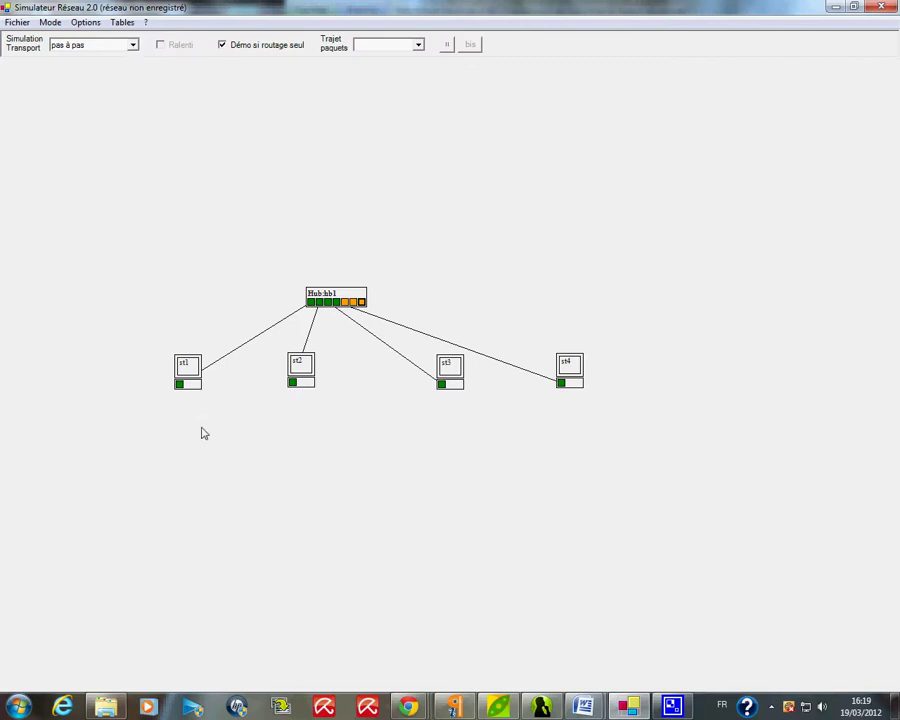
Review the IP configuration of stations st1 and st2.
mouse_move(196, 392)
right_click(192, 388)
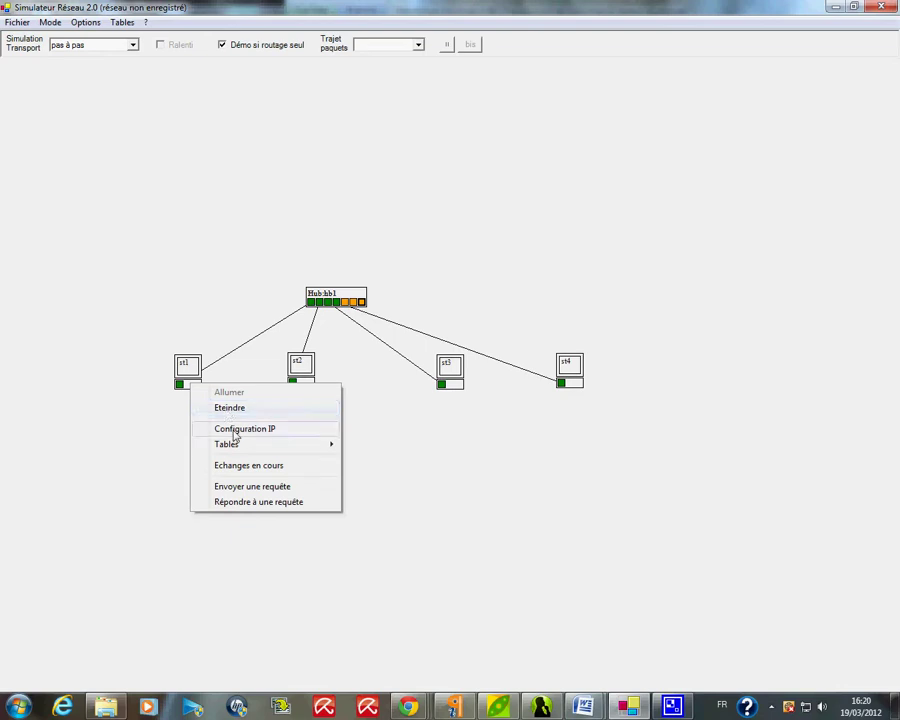
click(236, 429)
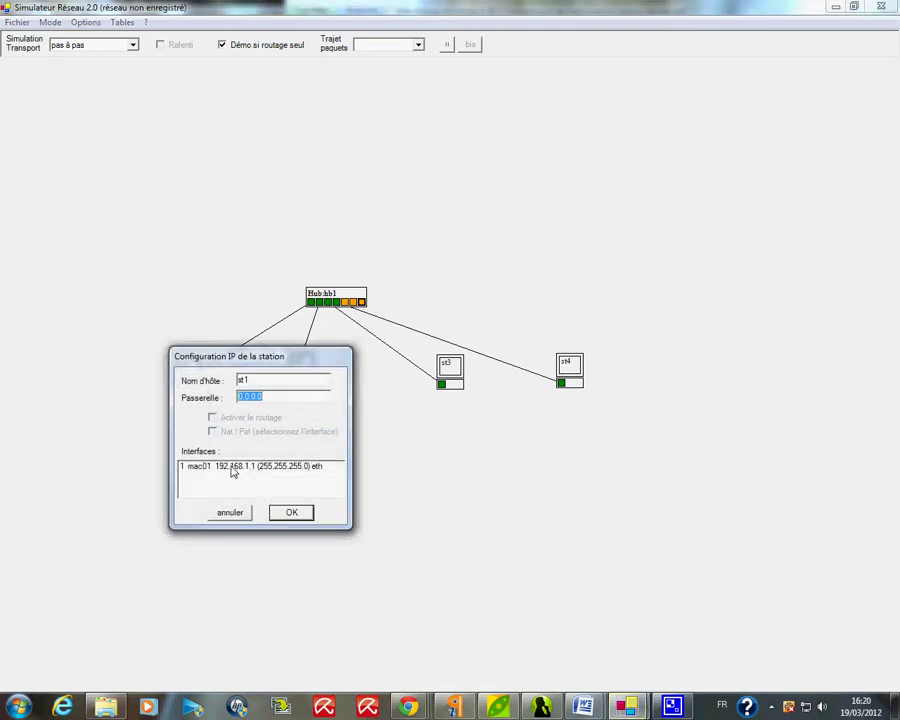
click(287, 513)
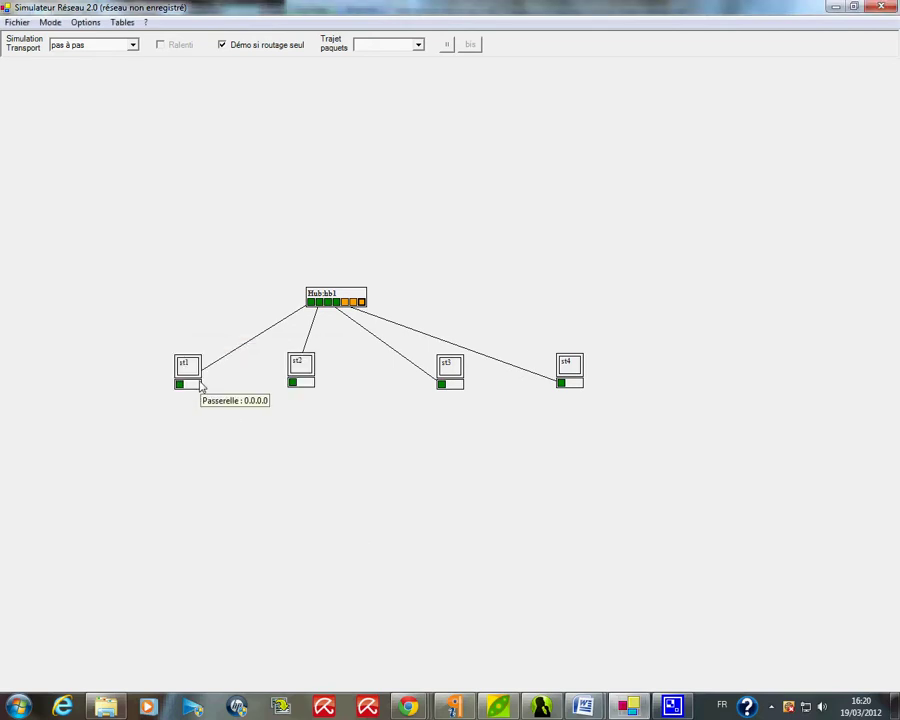
right_click(295, 372)
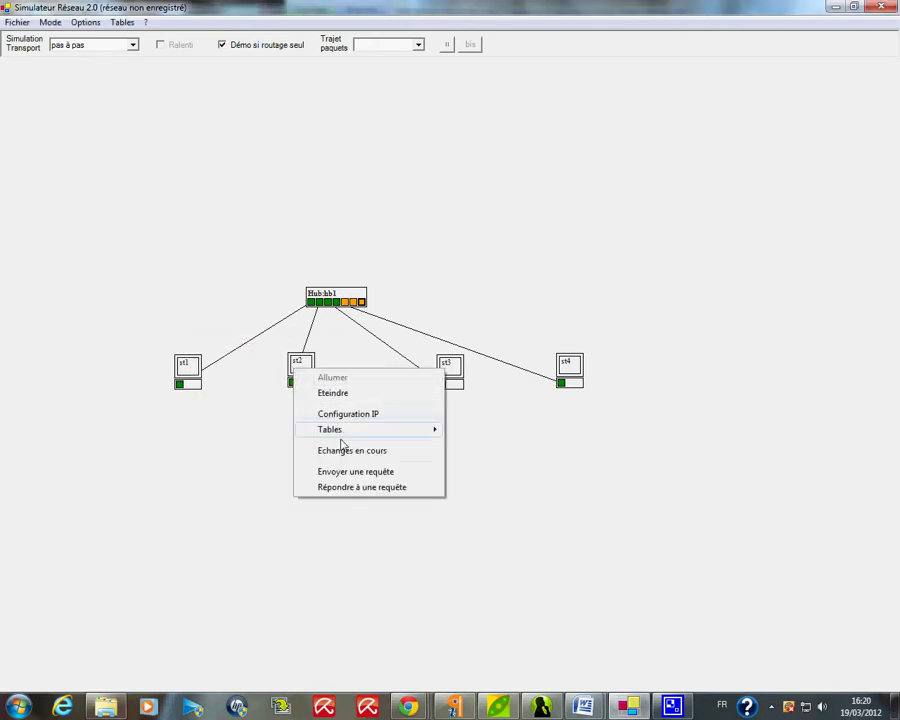
click(341, 418)
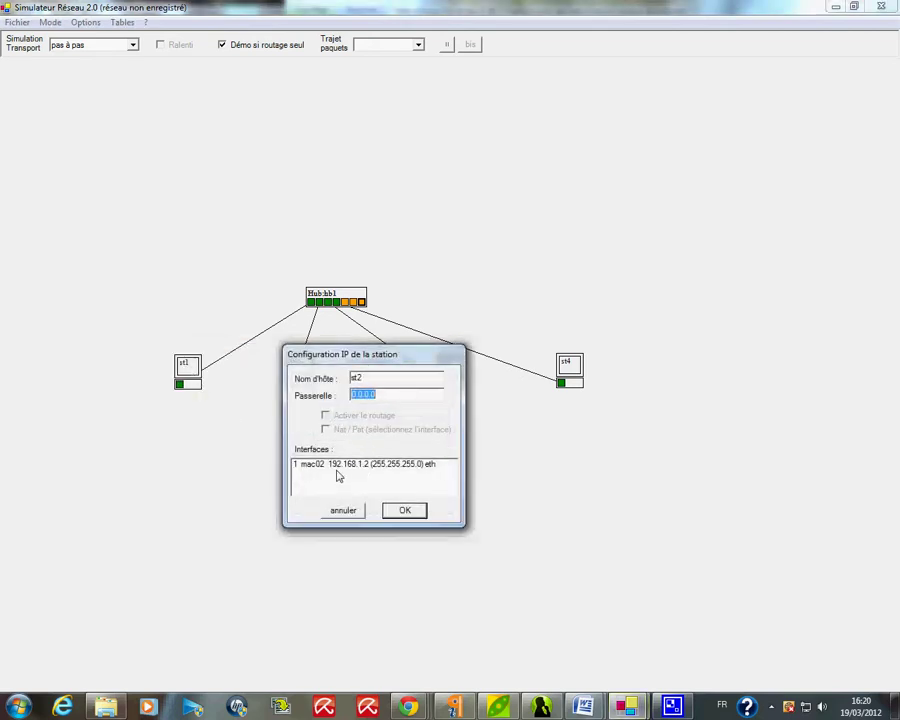
click(400, 512)
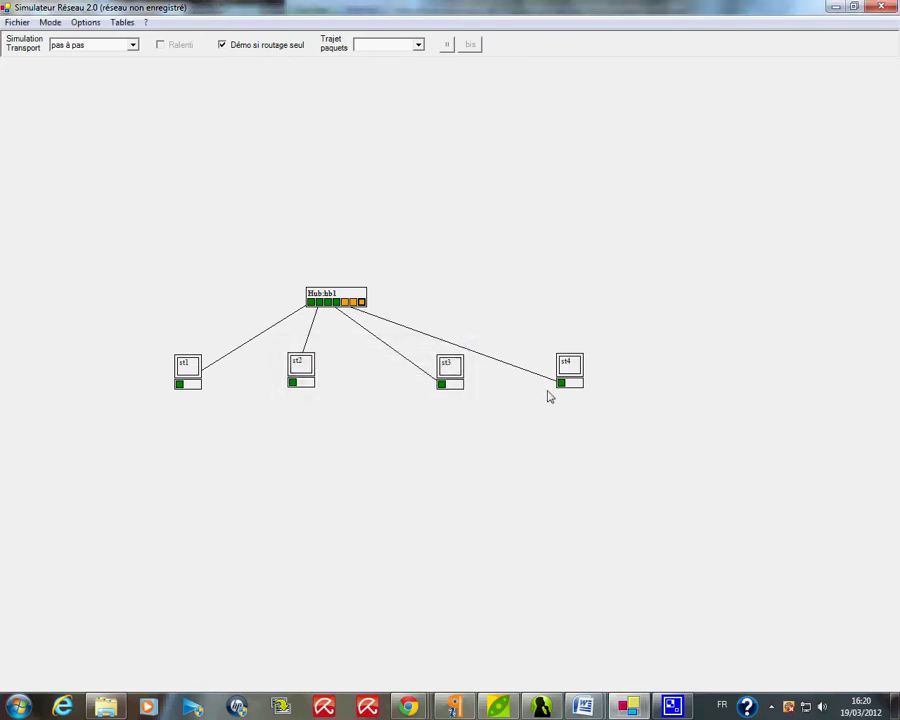
Review the IP configuration of stations st3 and st4.
right_click(457, 376)
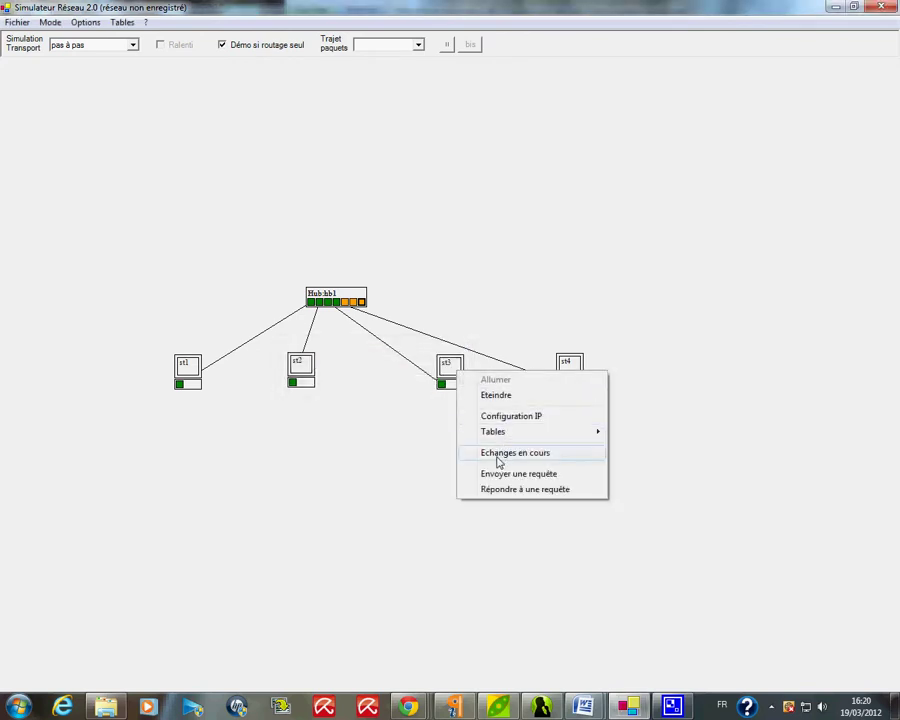
click(493, 419)
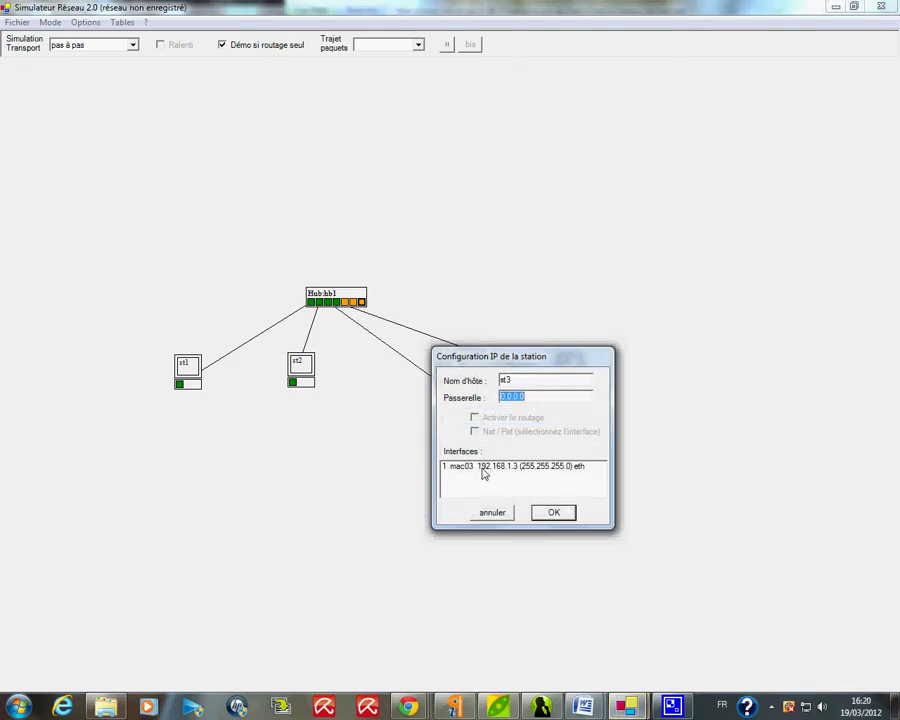
click(552, 512)
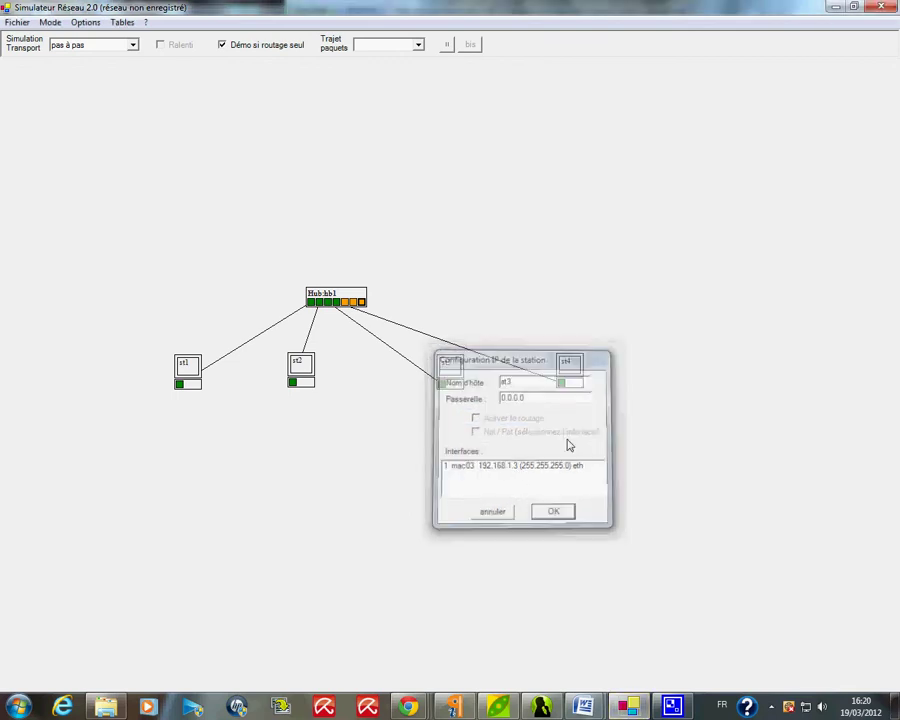
right_click(573, 370)
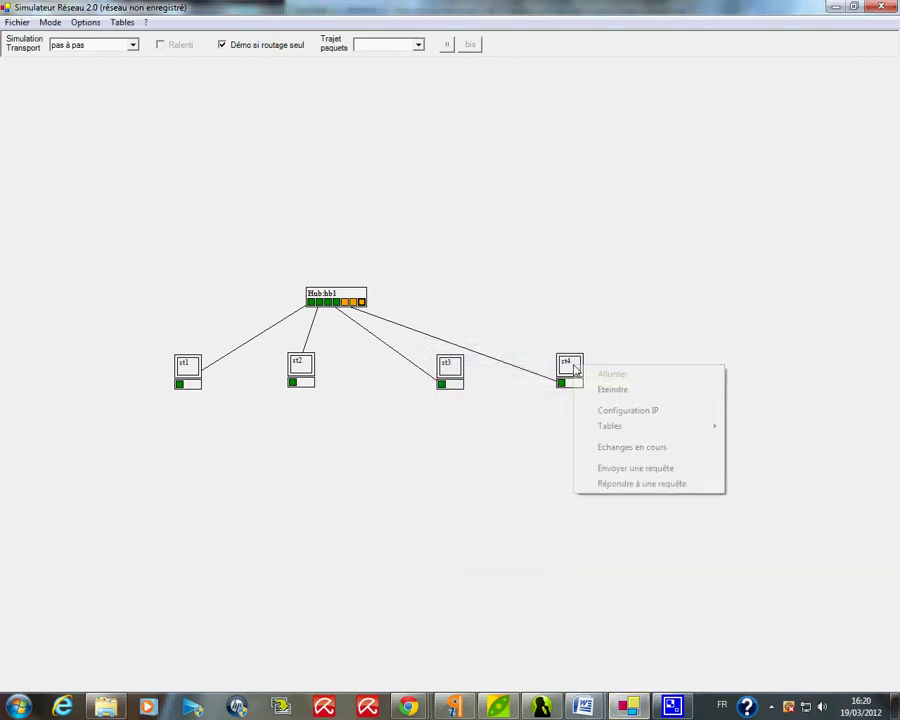
click(604, 412)
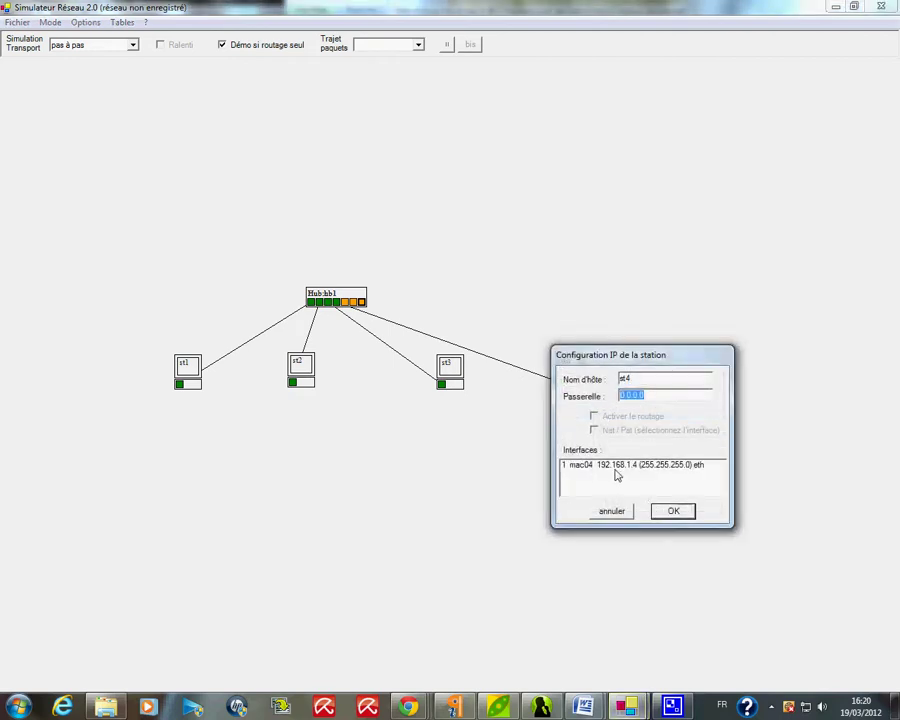
click(671, 510)
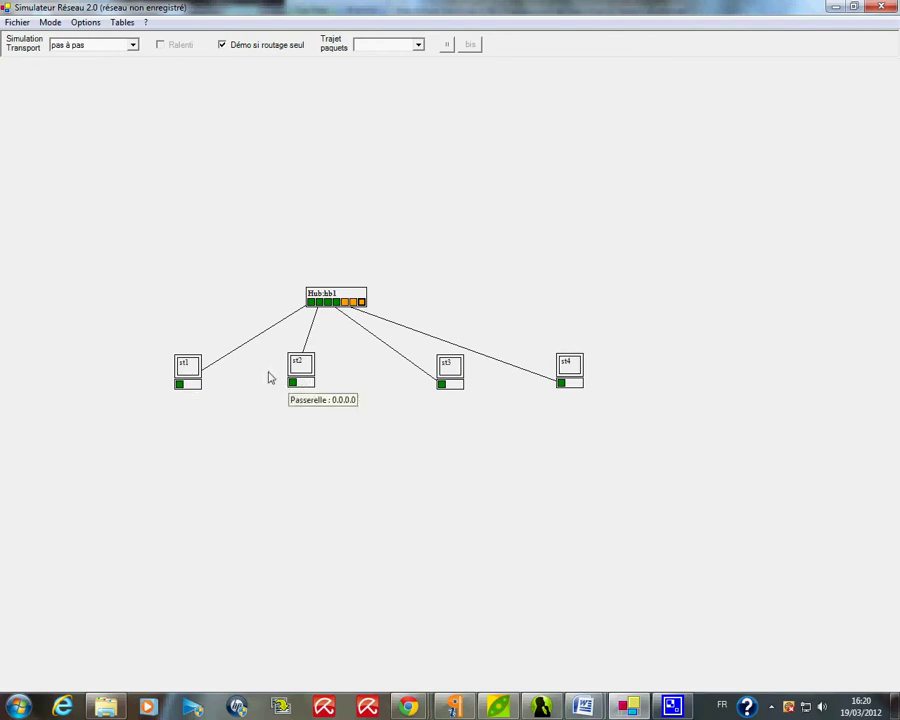
Check the hosts file of station st1 and close it without changes.
right_click(188, 367)
mouse_move(236, 431)
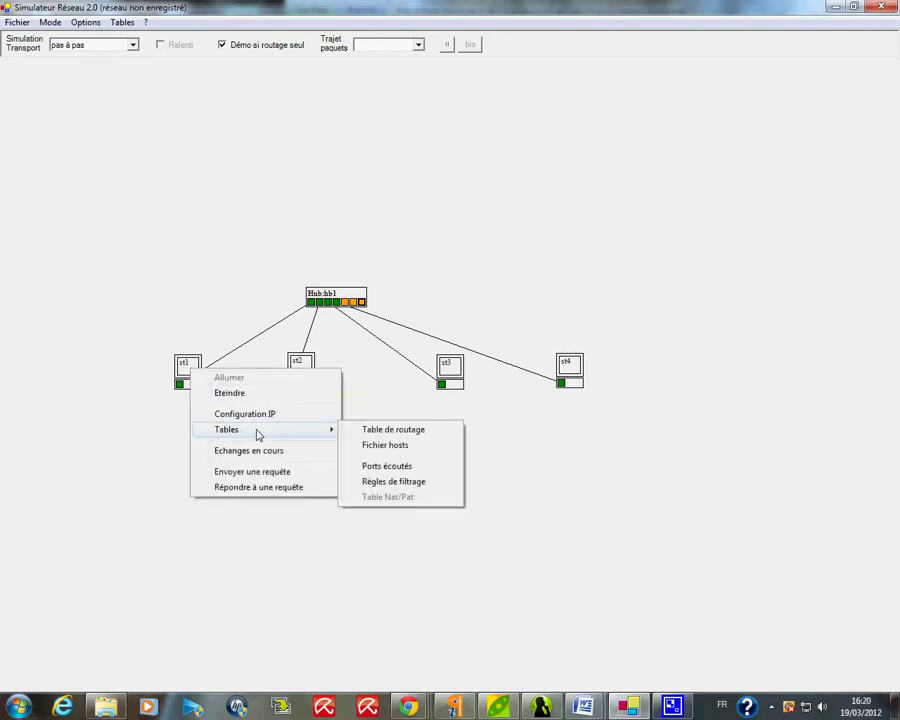
click(375, 448)
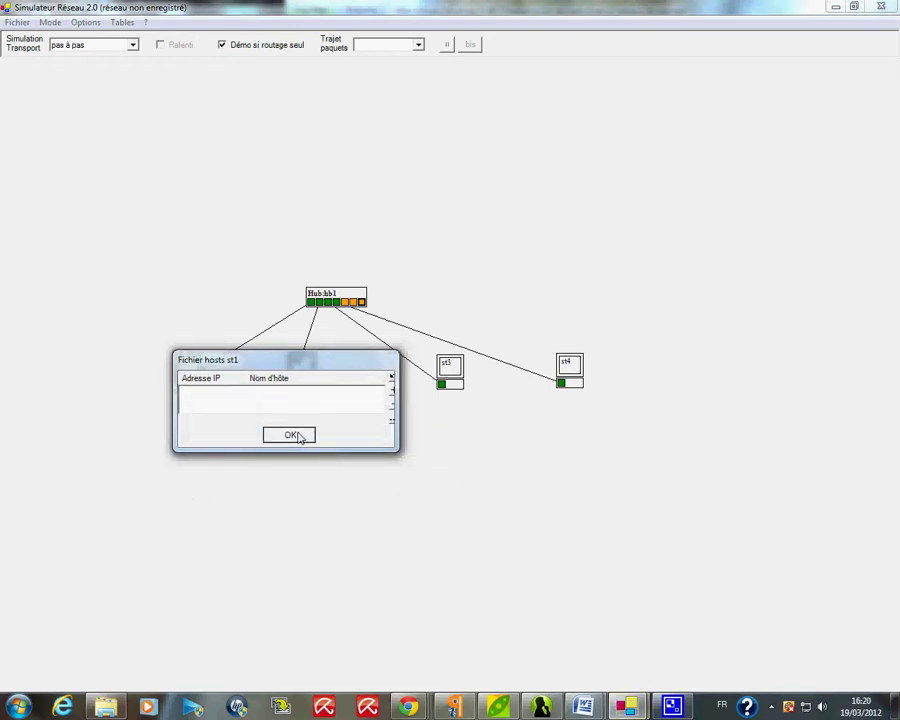
click(292, 436)
Check the table of listened ports on station st1, examining its TCP entry.
right_click(194, 369)
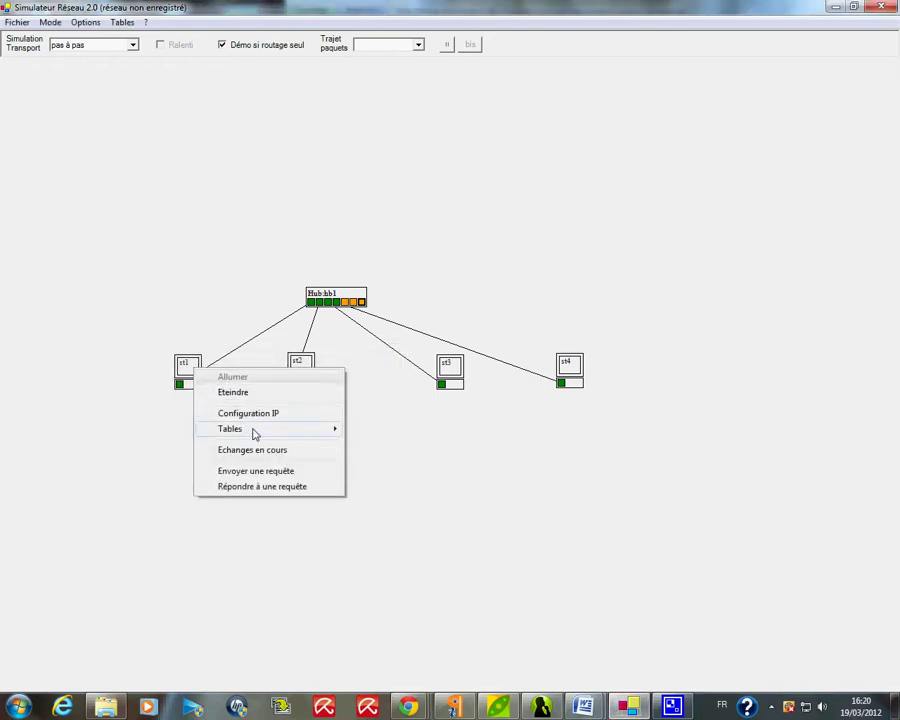
mouse_move(333, 428)
click(385, 468)
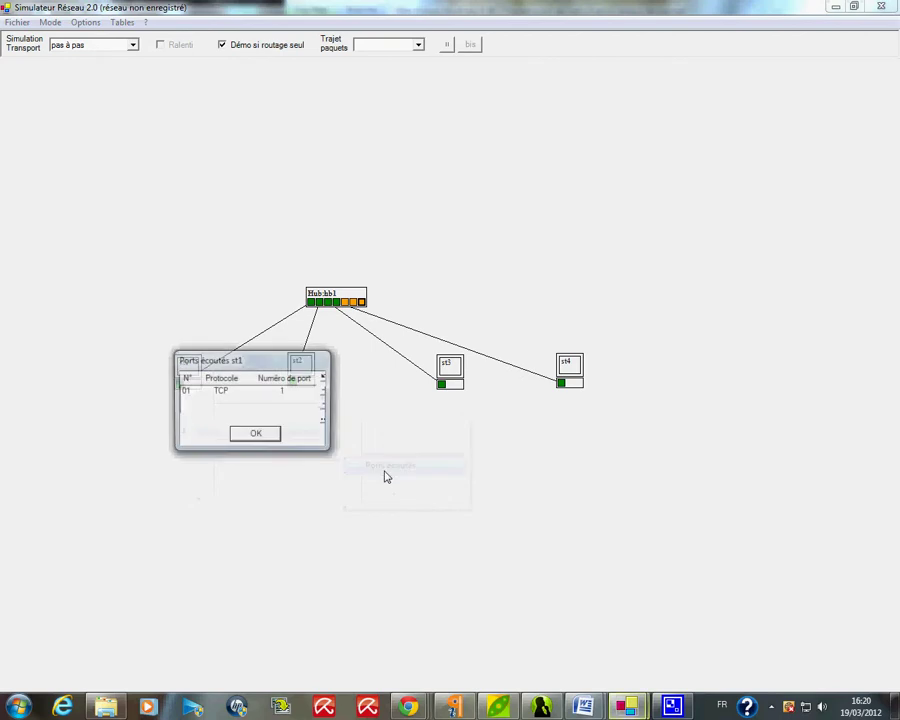
click(221, 393)
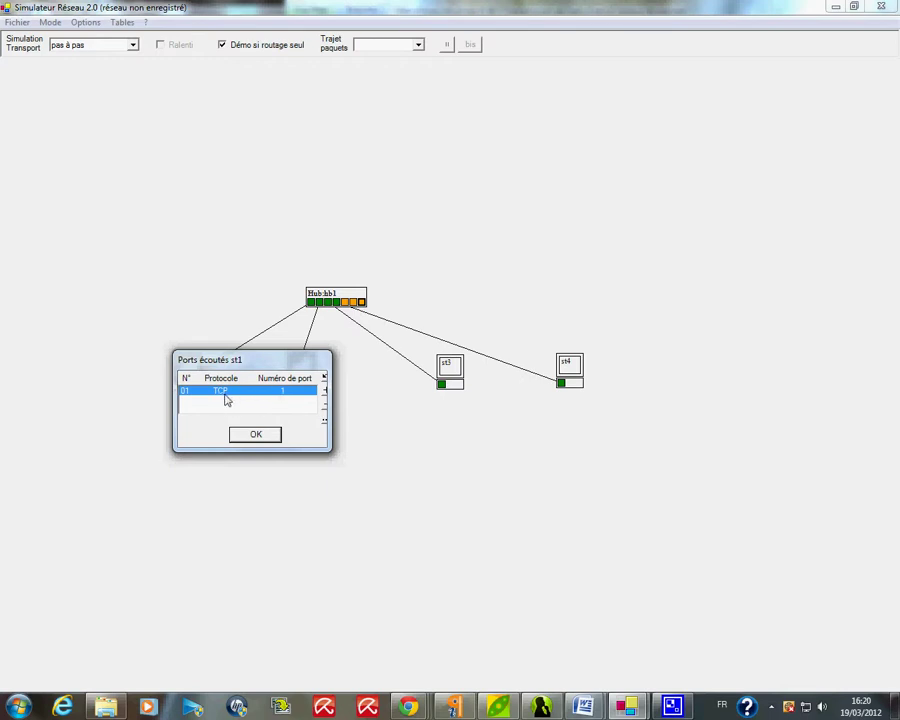
click(266, 436)
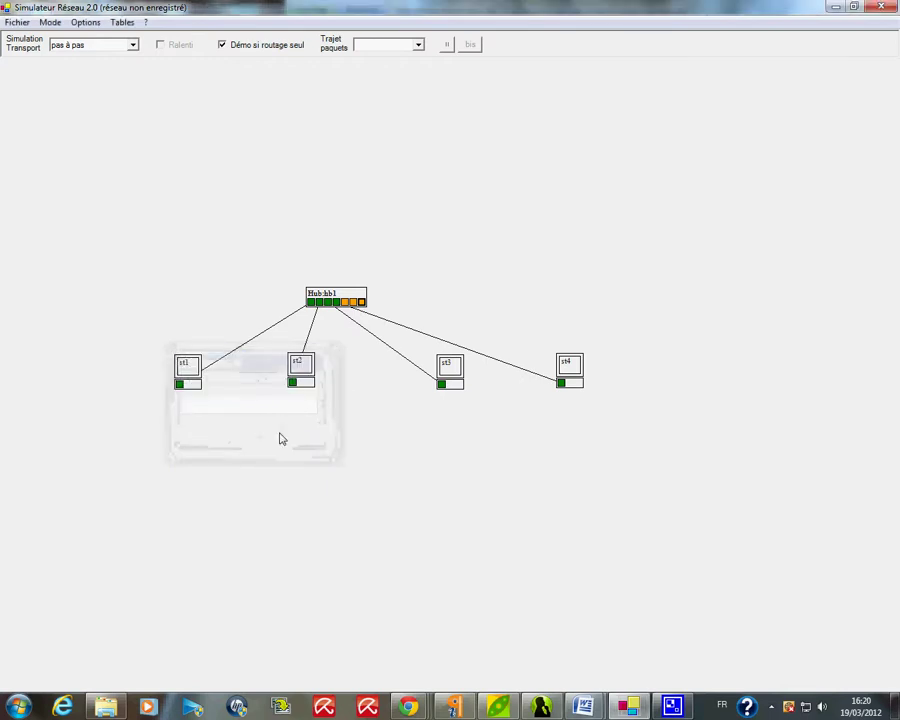
Add TCP port 81 to the listened ports of station st2 and confirm the table.
right_click(301, 368)
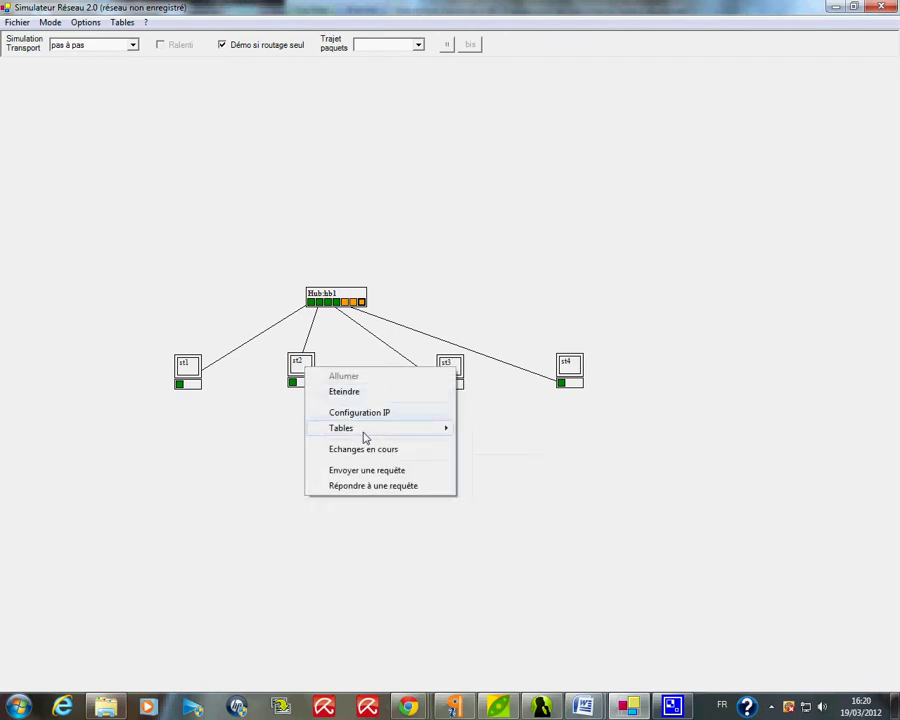
mouse_move(372, 428)
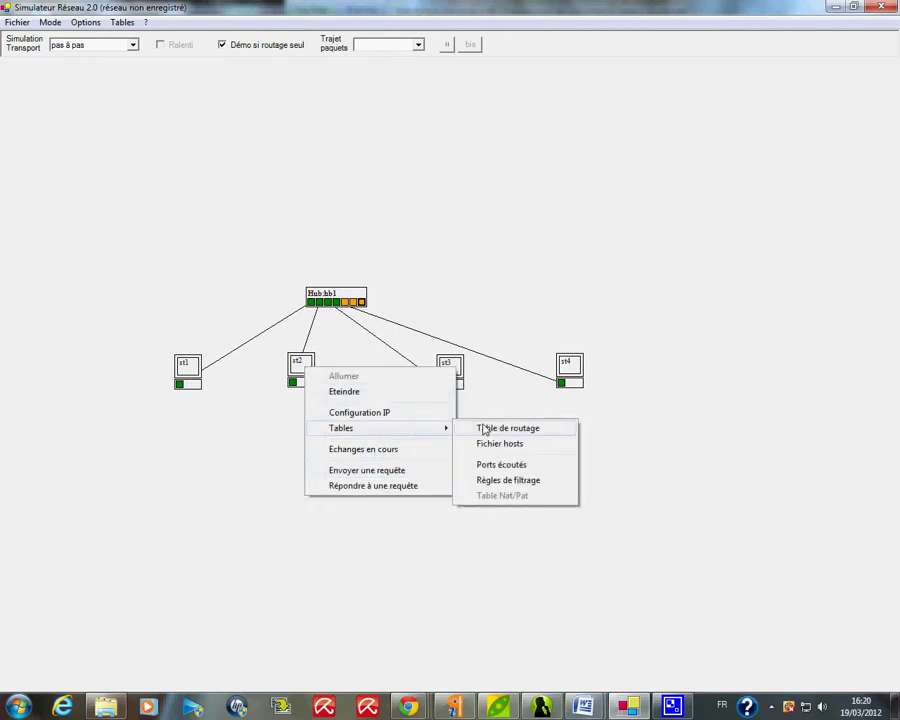
click(502, 466)
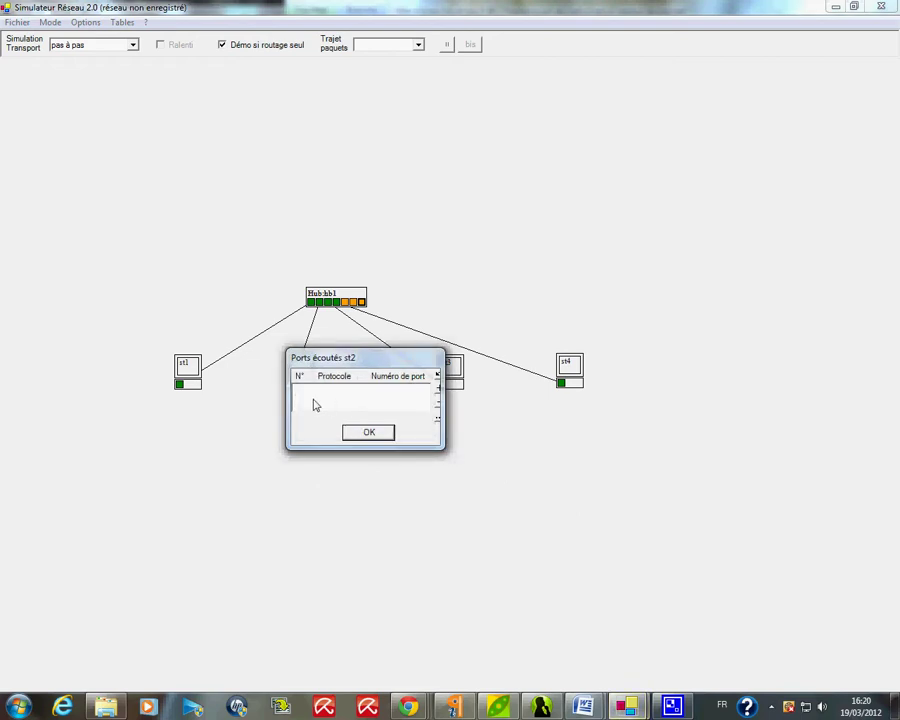
click(437, 395)
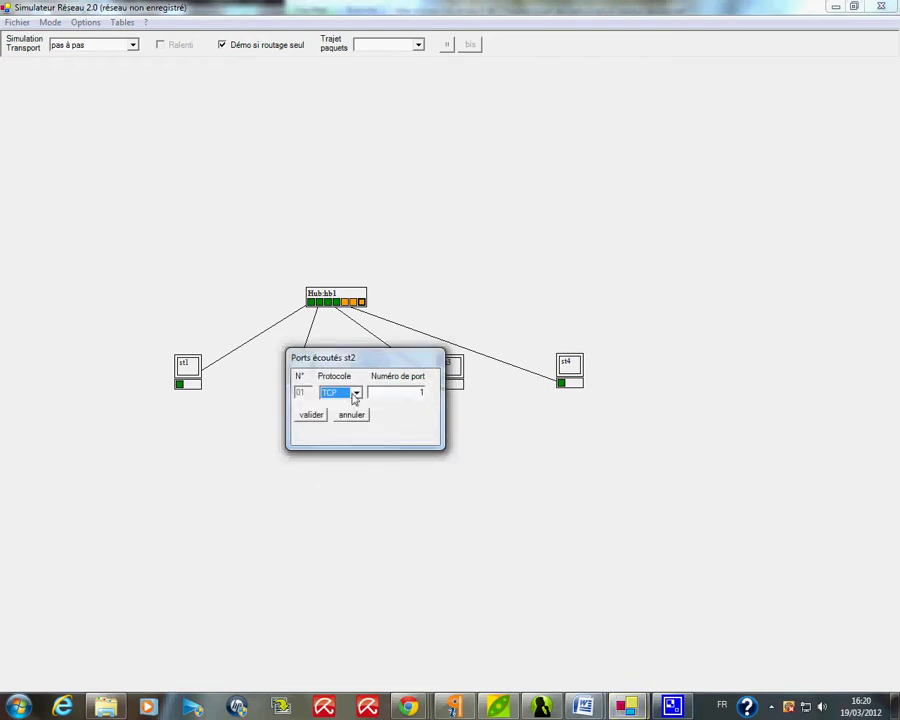
click(420, 393)
click(312, 418)
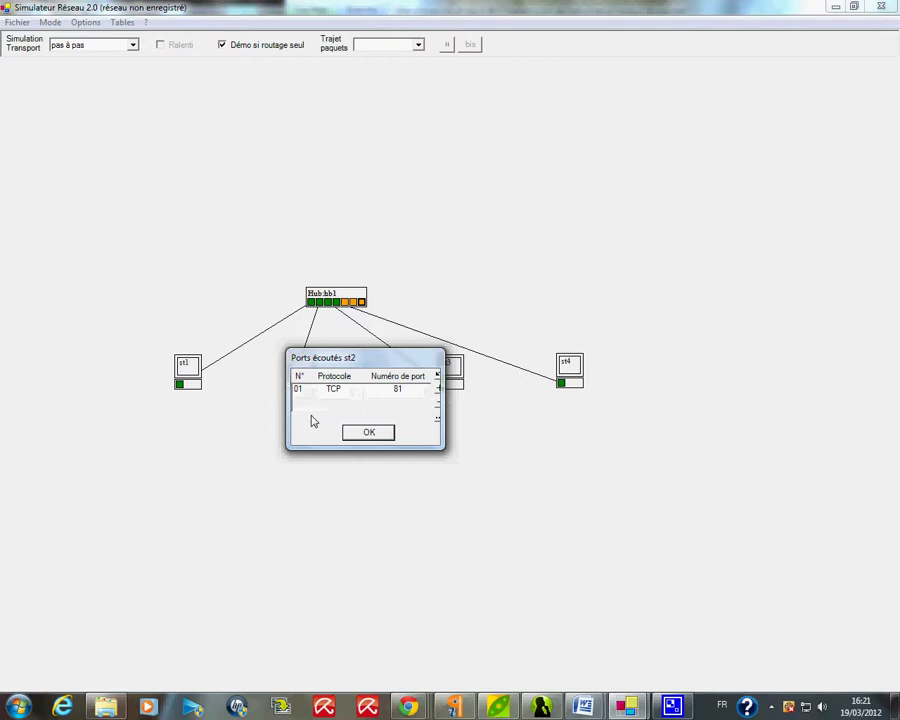
click(382, 432)
Add TCP port 81 to the listened ports of station st3 and confirm the table.
right_click(455, 369)
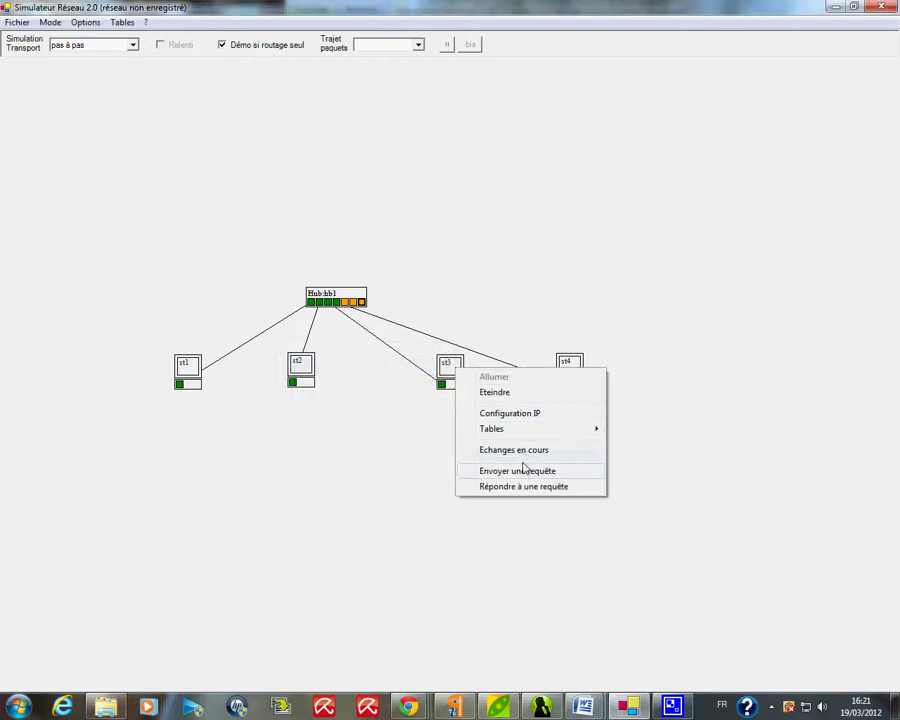
mouse_move(522, 427)
click(662, 465)
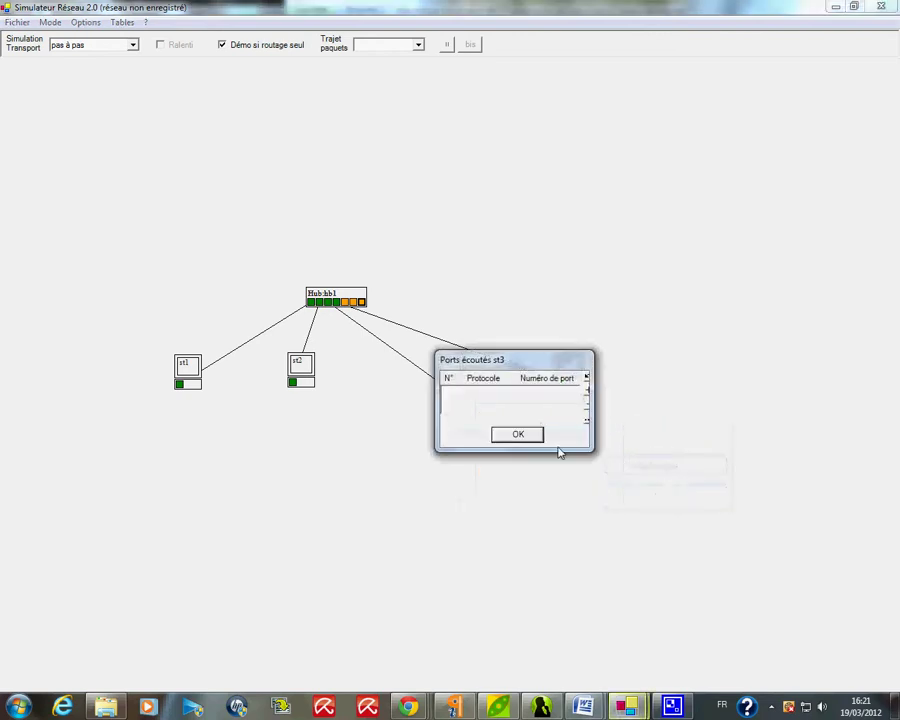
click(586, 390)
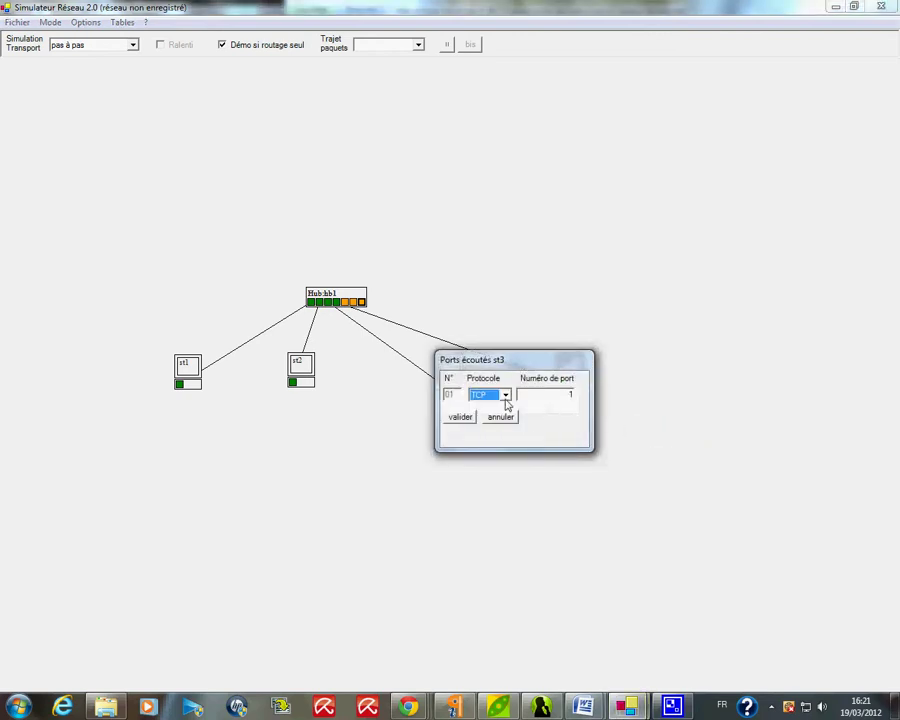
click(567, 394)
text(80)
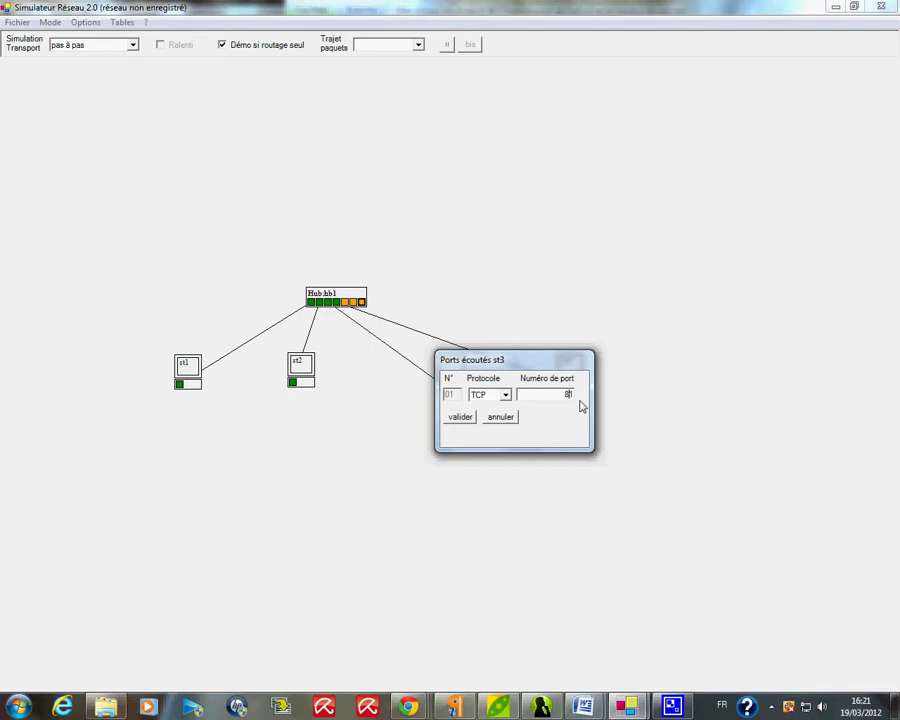
text(1)
click(460, 416)
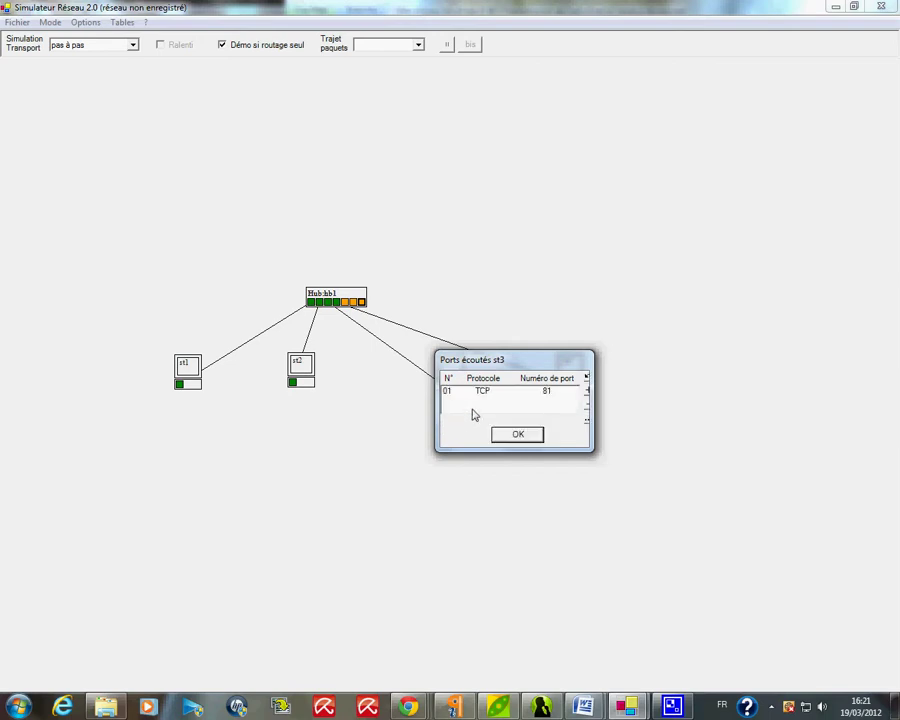
click(538, 432)
Replace the existing listened port entry of station st4 with TCP port 81 and confirm the table.
right_click(575, 373)
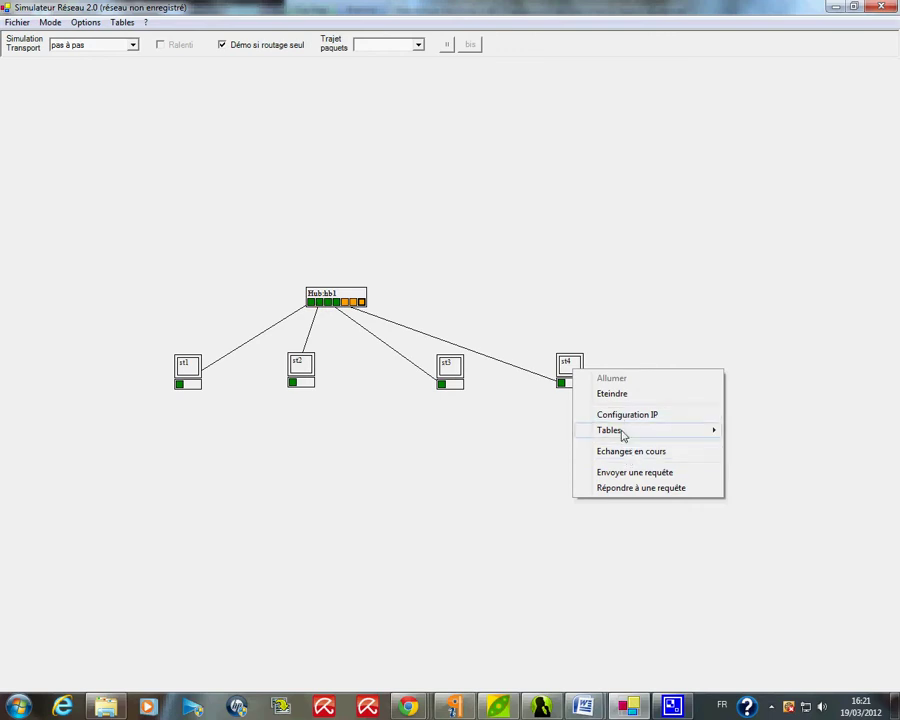
mouse_move(655, 434)
click(758, 466)
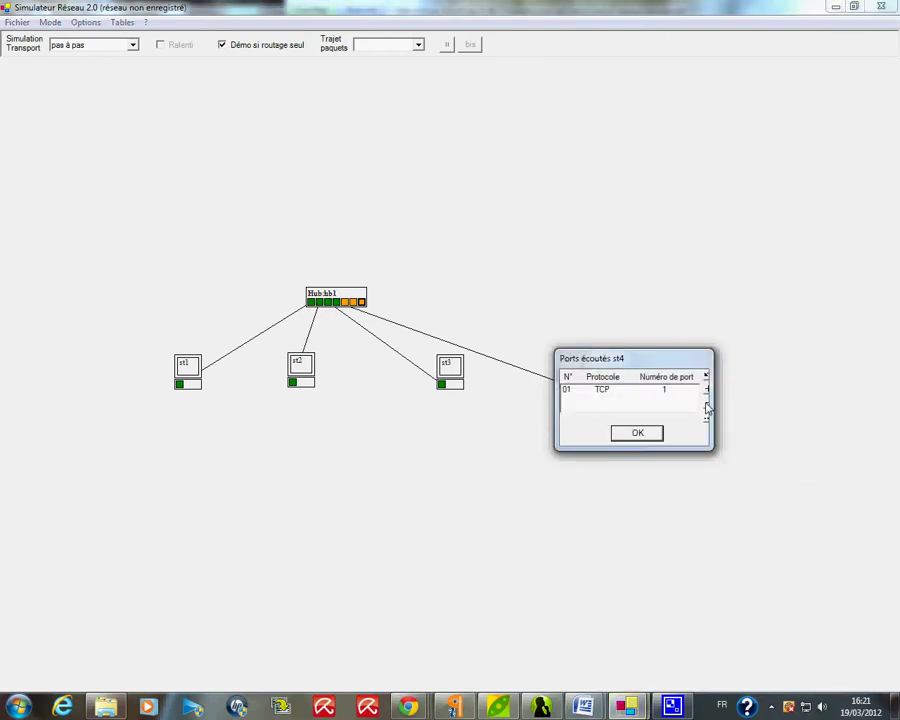
click(706, 396)
click(707, 393)
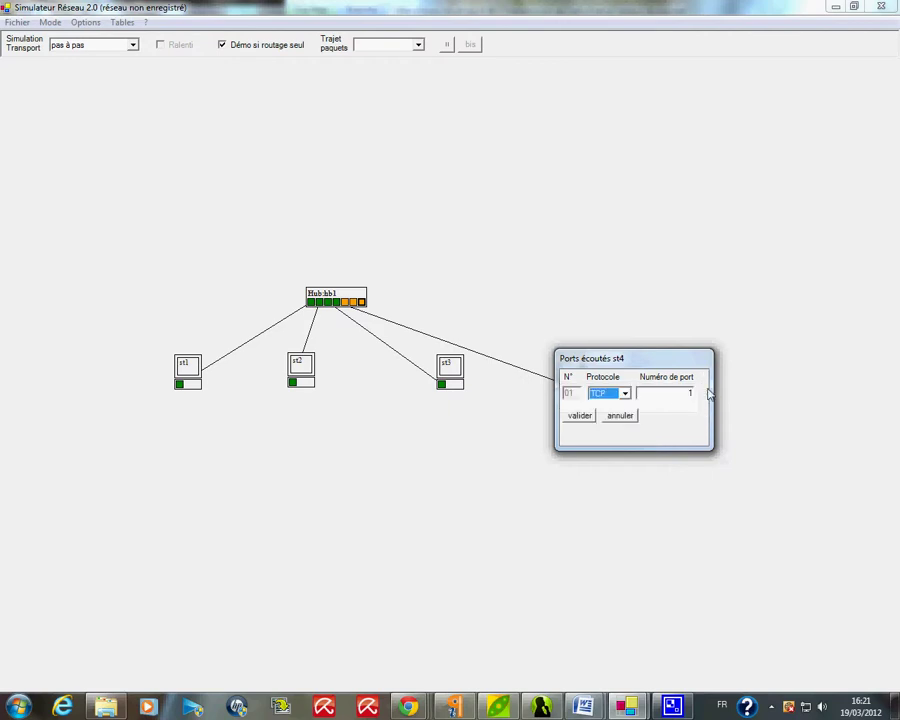
key(Tab)
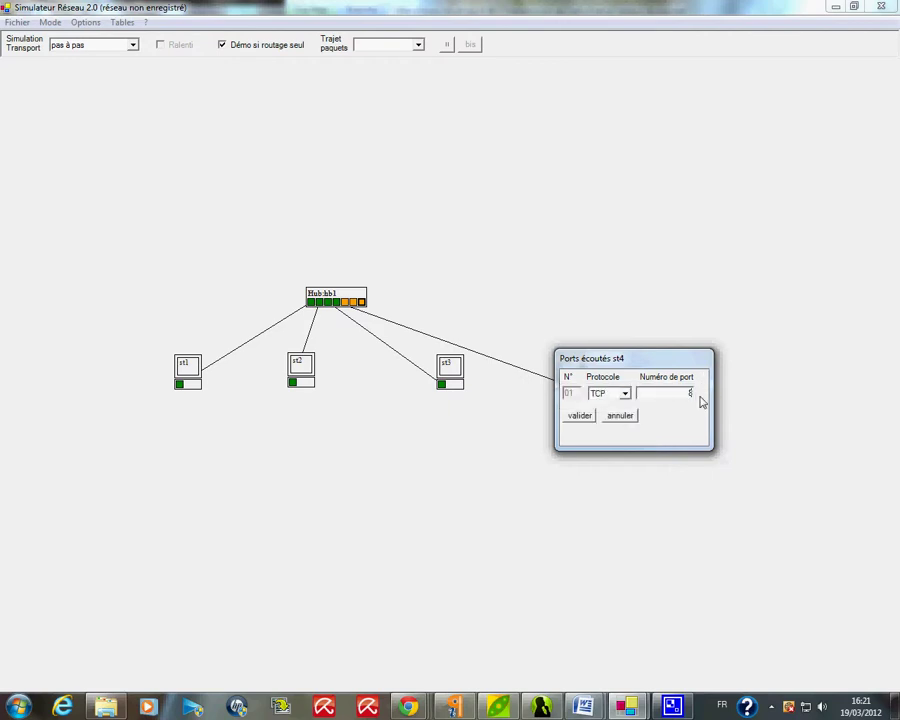
text(81)
click(585, 416)
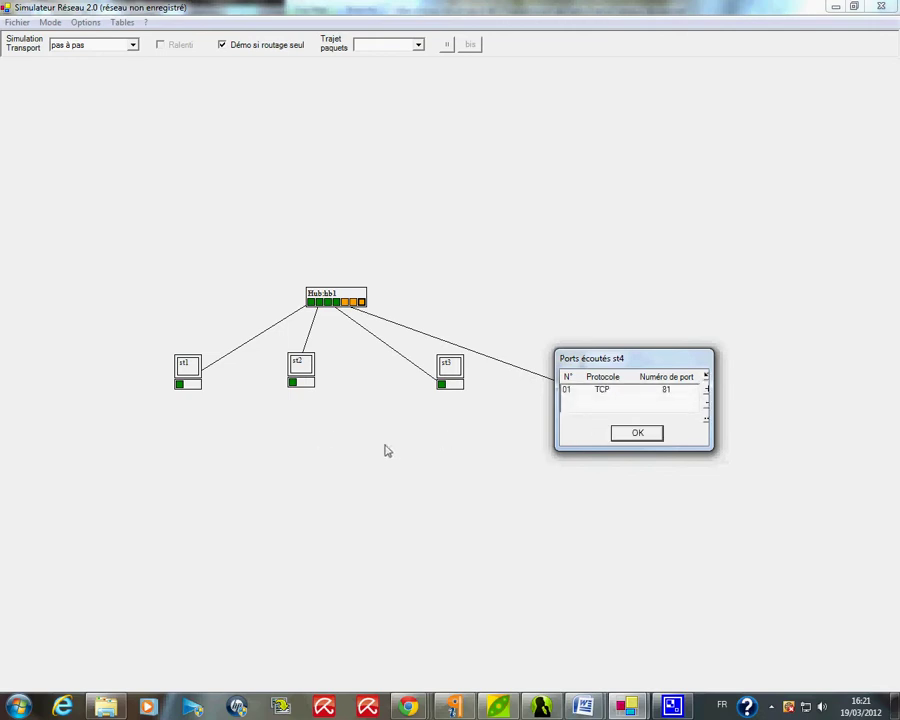
click(645, 434)
Start a request from station st1 using protocol TCP, IP address 192.168.1.4 and port number 81.
right_click(191, 377)
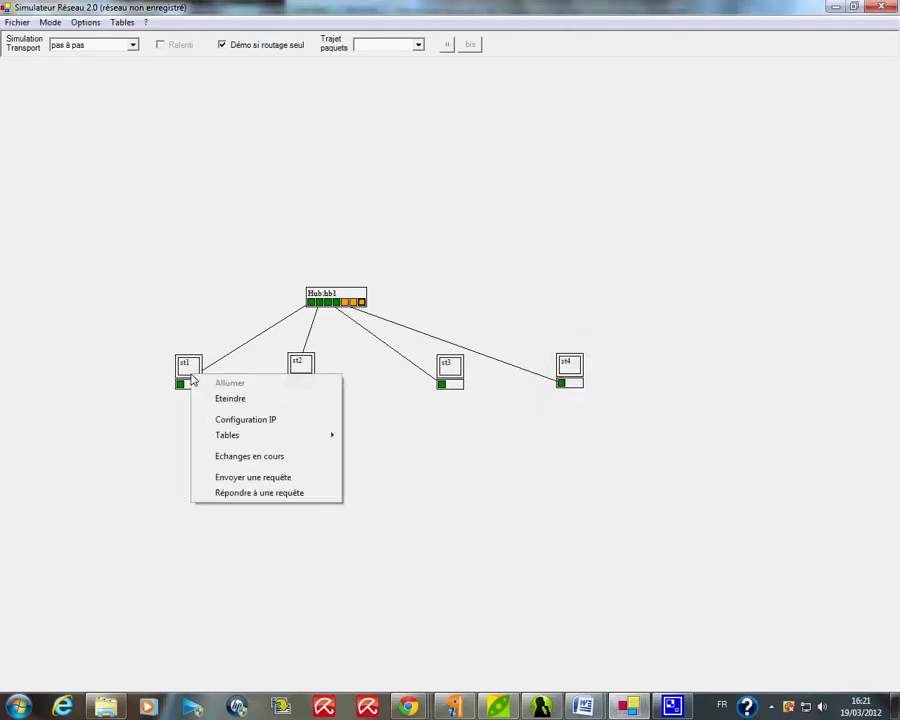
click(251, 478)
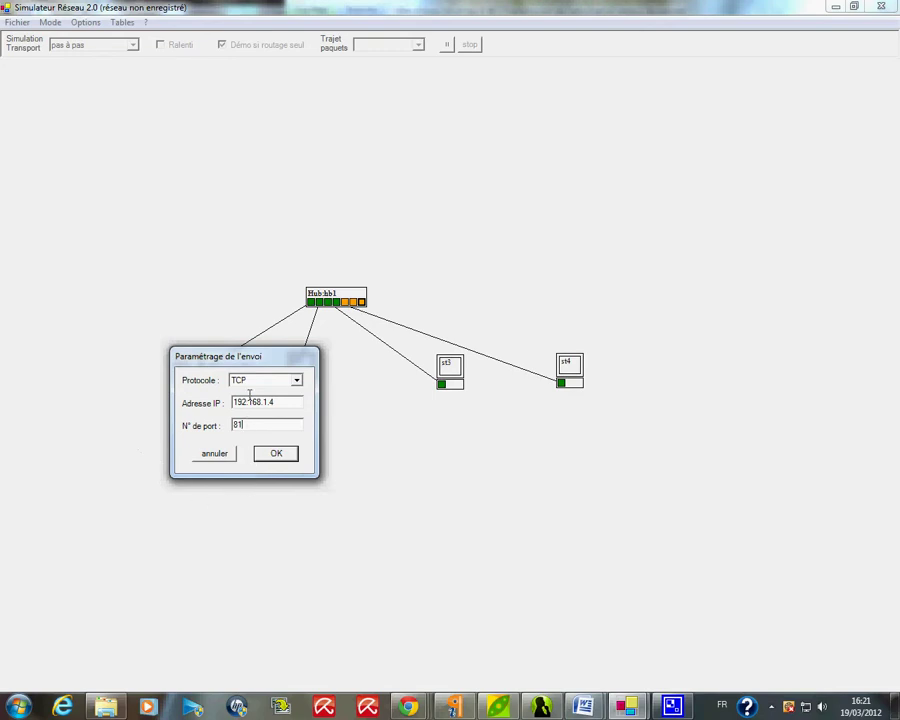
click(296, 382)
click(256, 394)
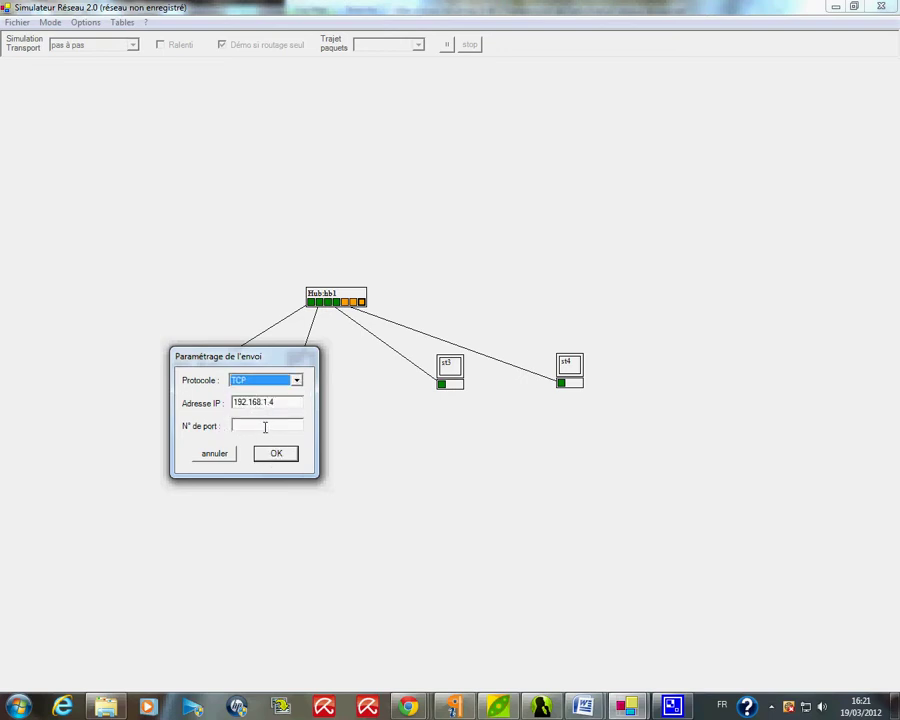
click(265, 427)
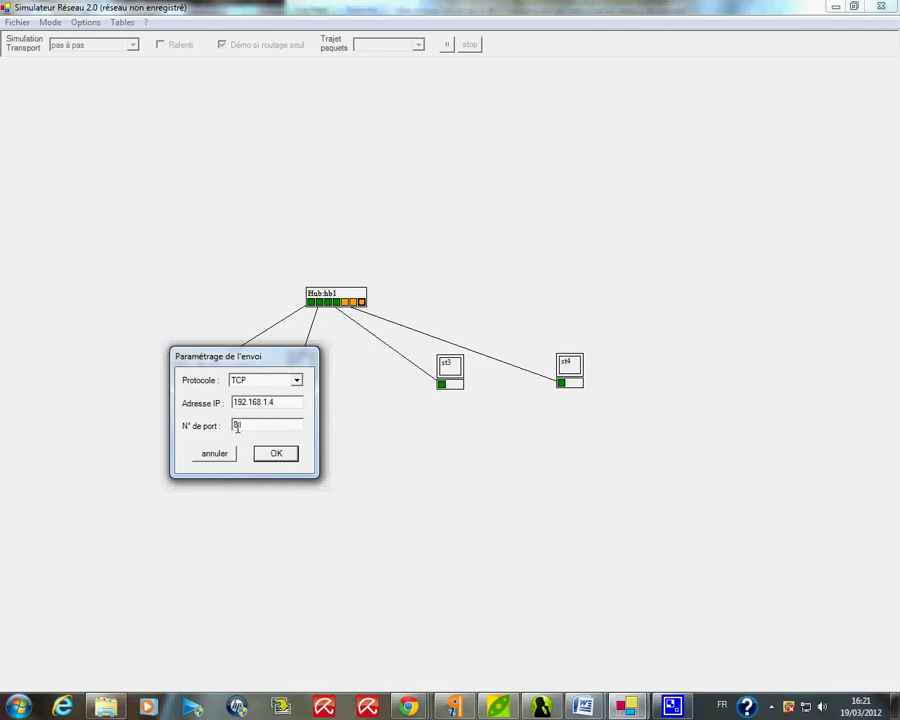
click(276, 453)
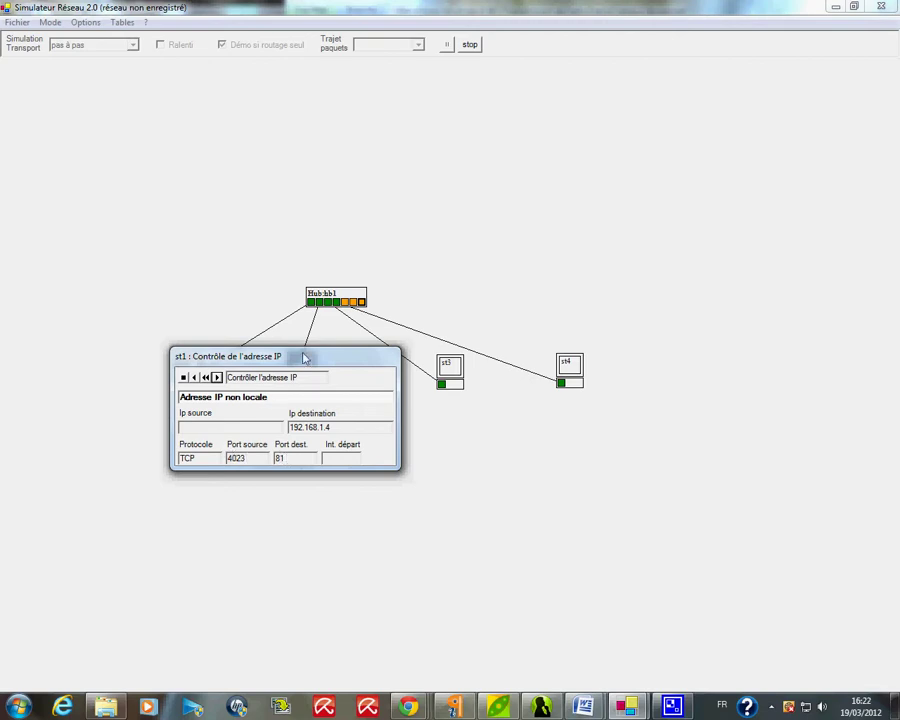
Advance the step-by-step demonstration on st1 through address check, routing, filtering and exchange update until the port 81 packet is sent.
drag(178, 362, 258, 372)
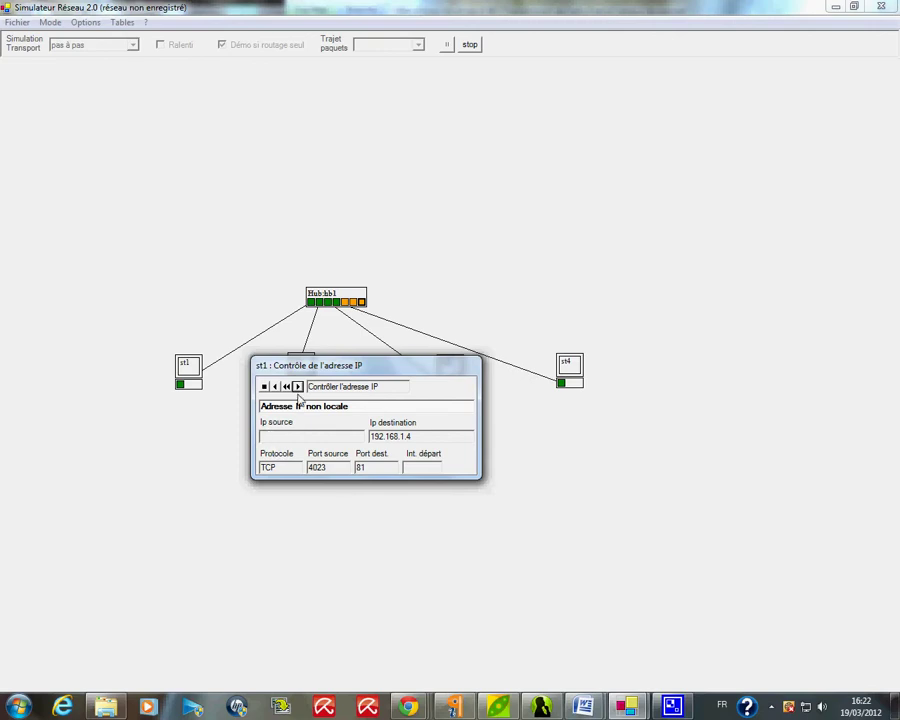
click(297, 387)
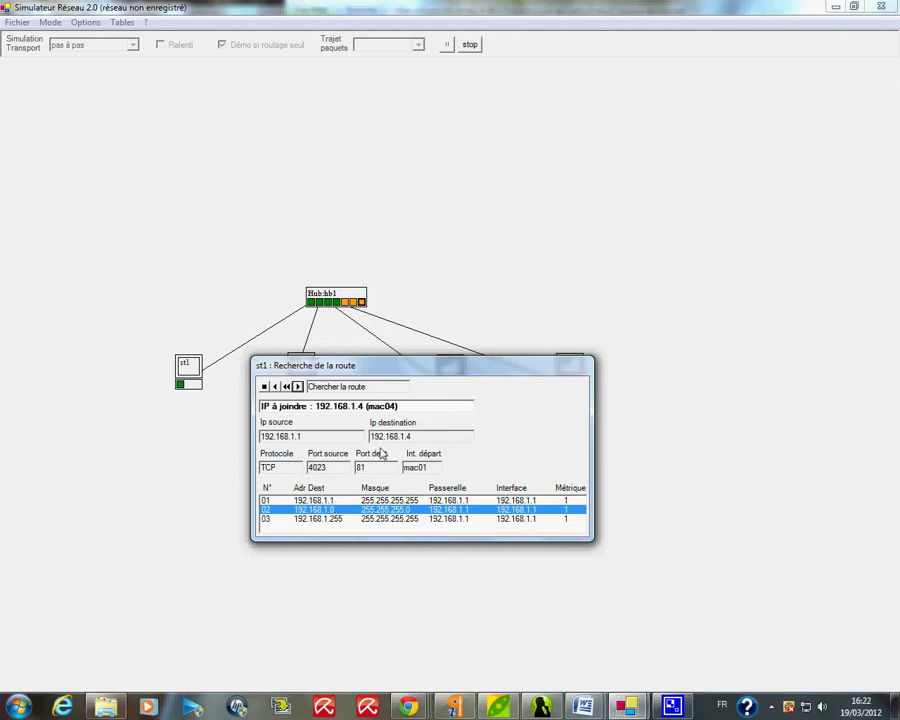
drag(398, 366, 374, 438)
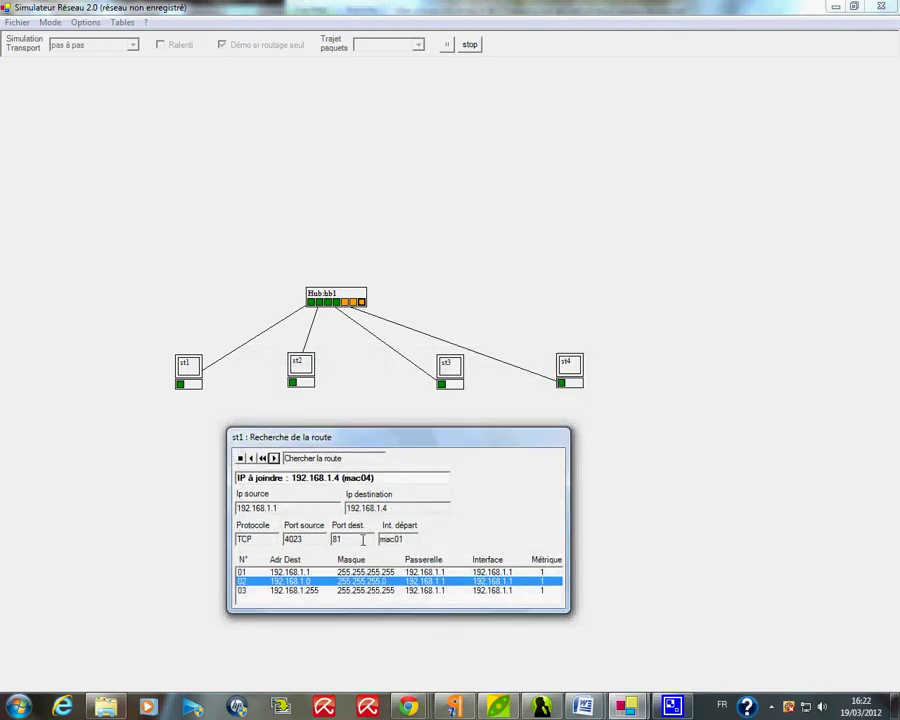
click(273, 458)
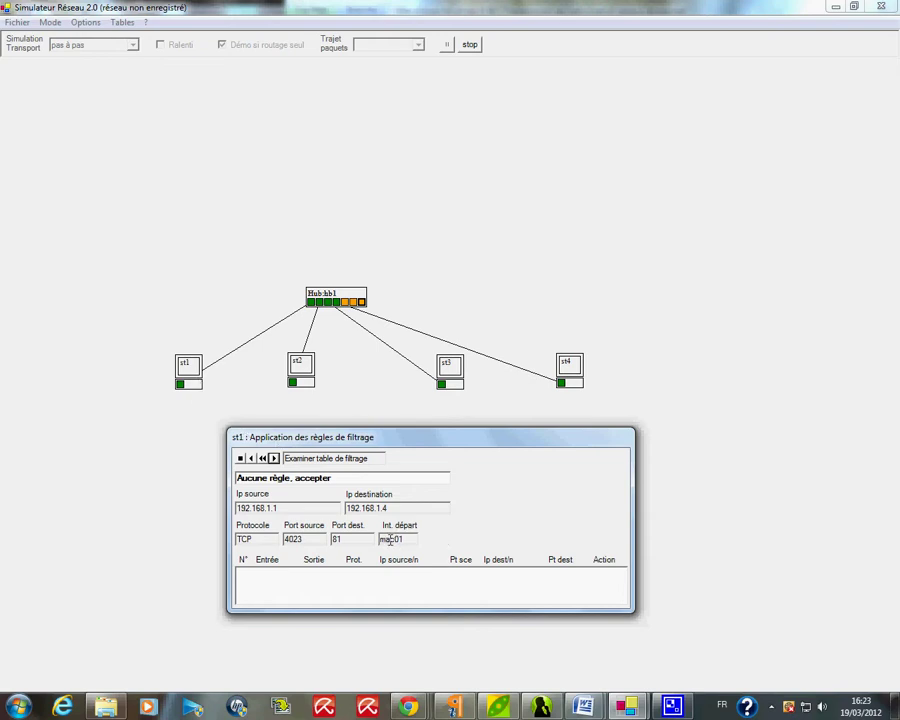
click(273, 458)
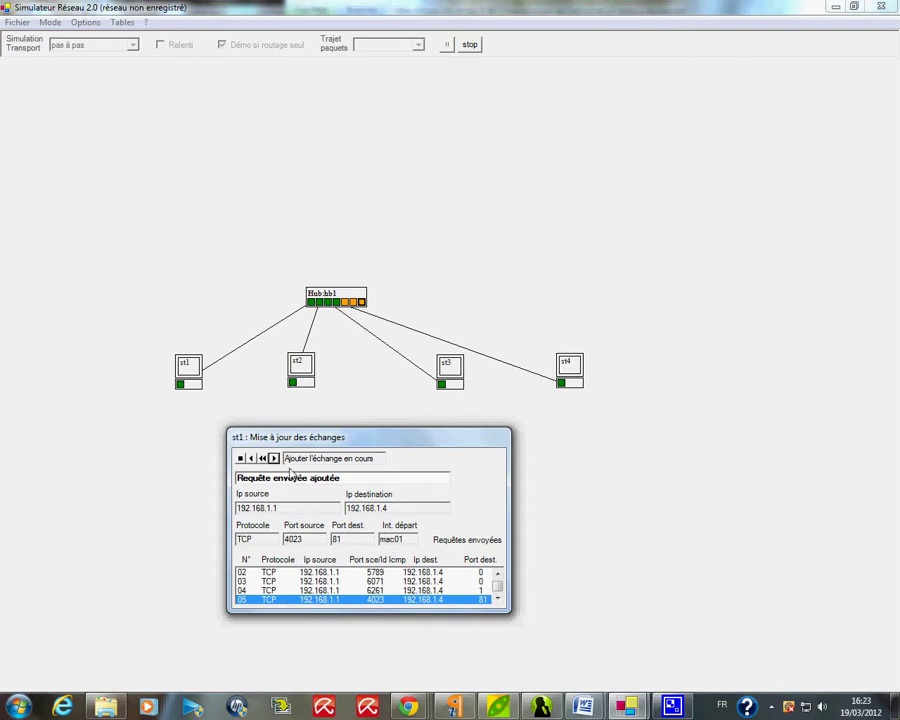
click(276, 460)
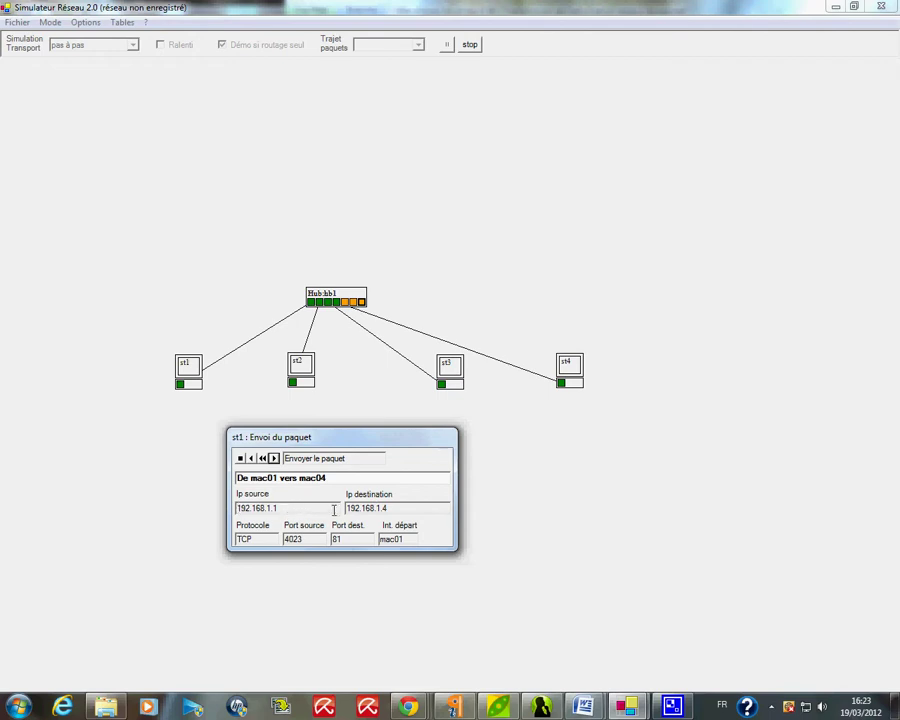
click(273, 458)
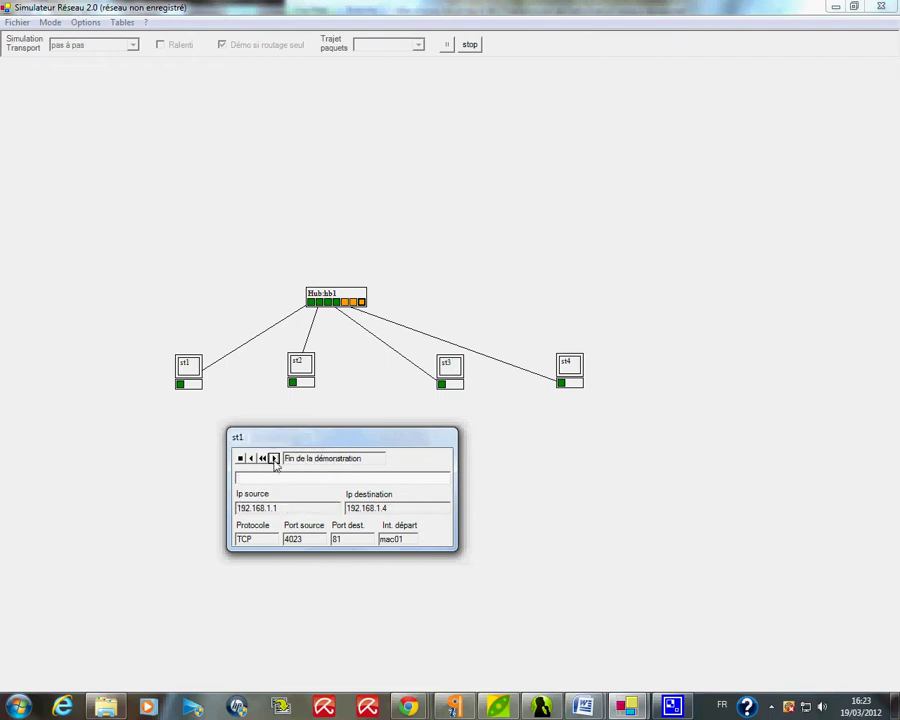
click(274, 459)
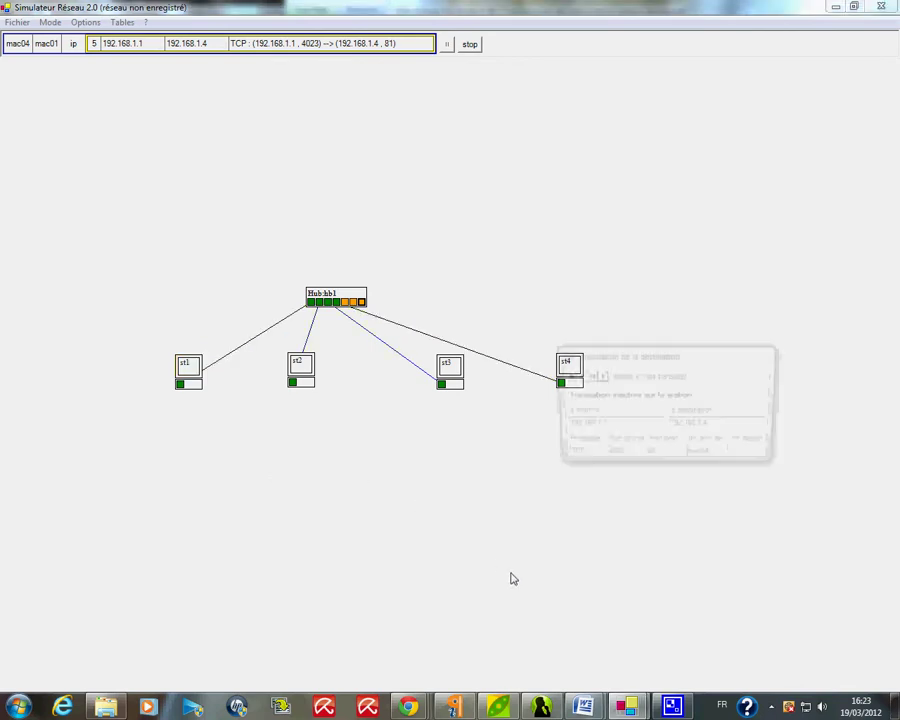
Advance the port 81 packet's demonstration on st4 through translation, routing, filtering and listened-port check to its end, and acknowledge the result.
drag(645, 356, 581, 422)
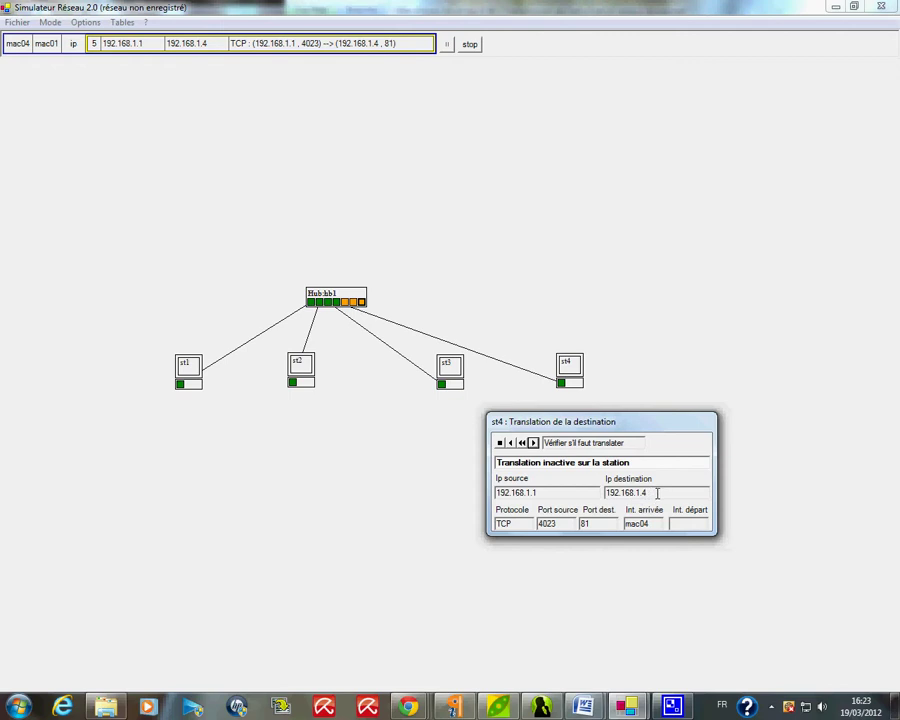
click(533, 443)
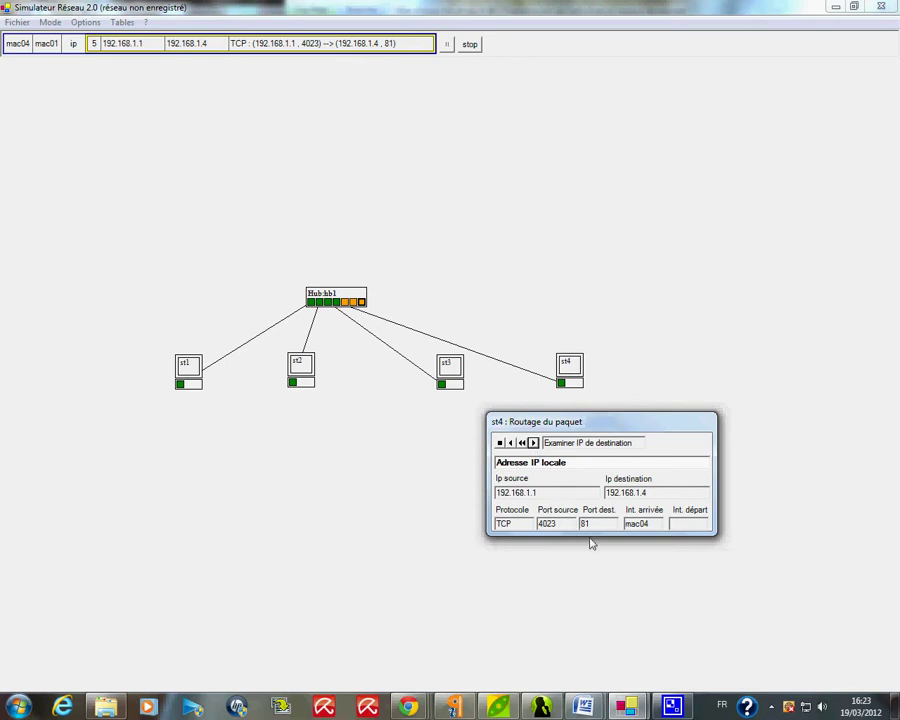
click(534, 443)
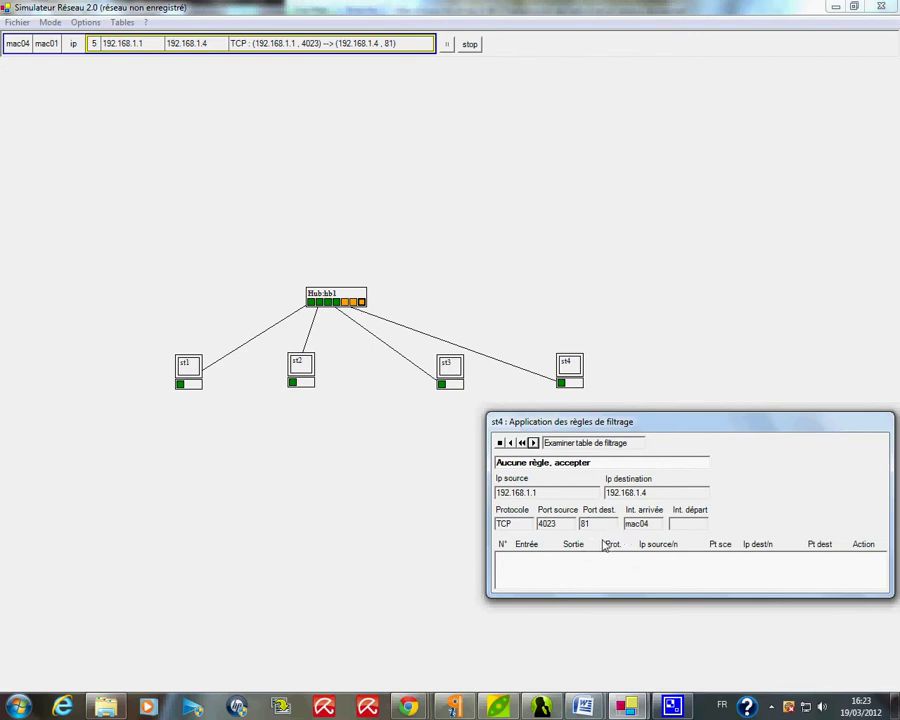
click(534, 443)
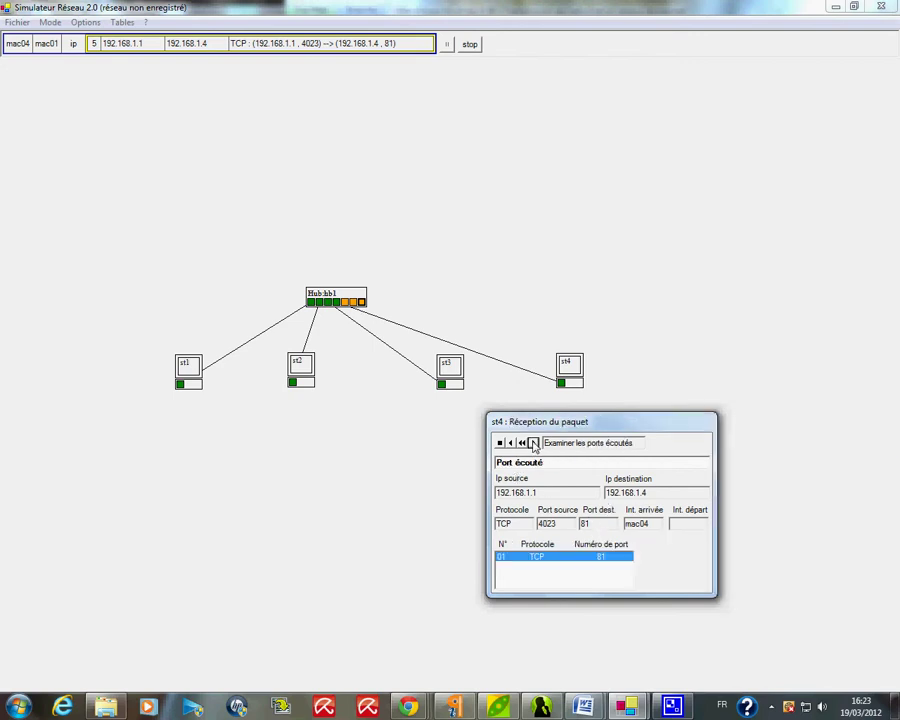
click(534, 443)
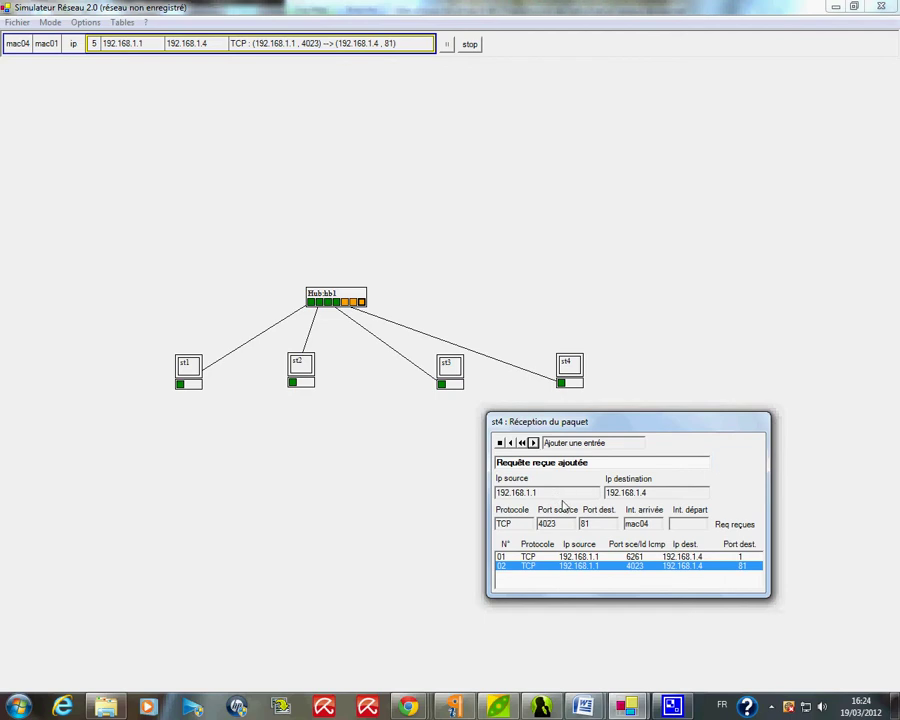
click(534, 443)
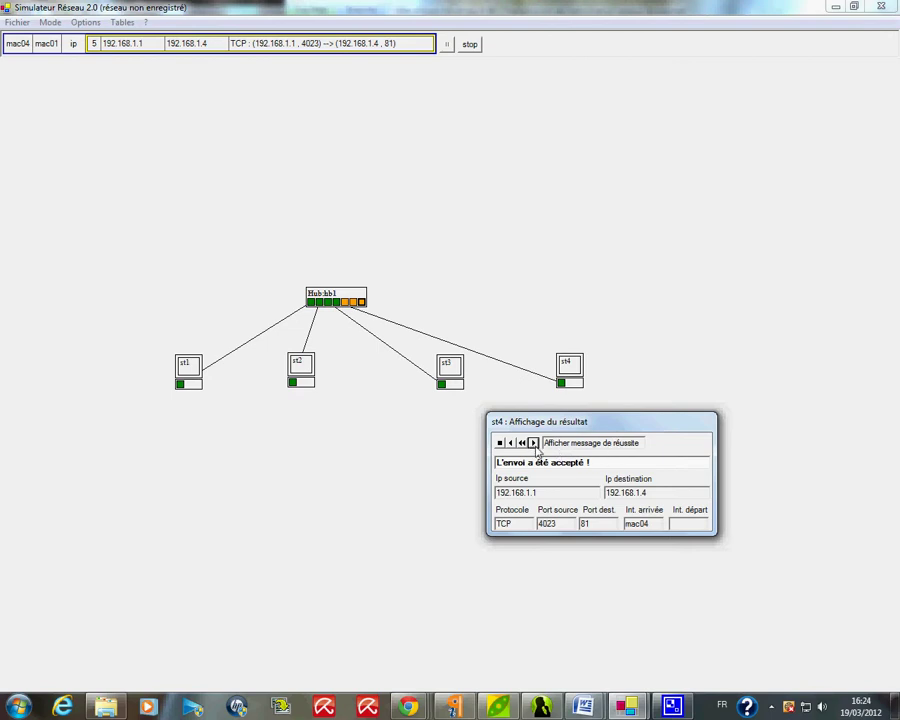
click(534, 443)
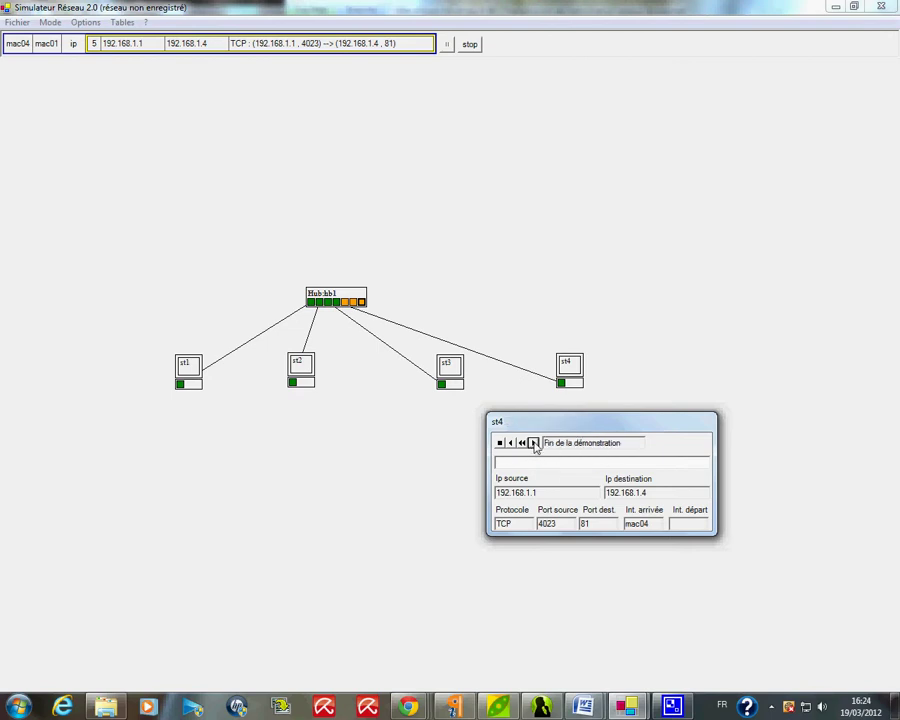
click(534, 443)
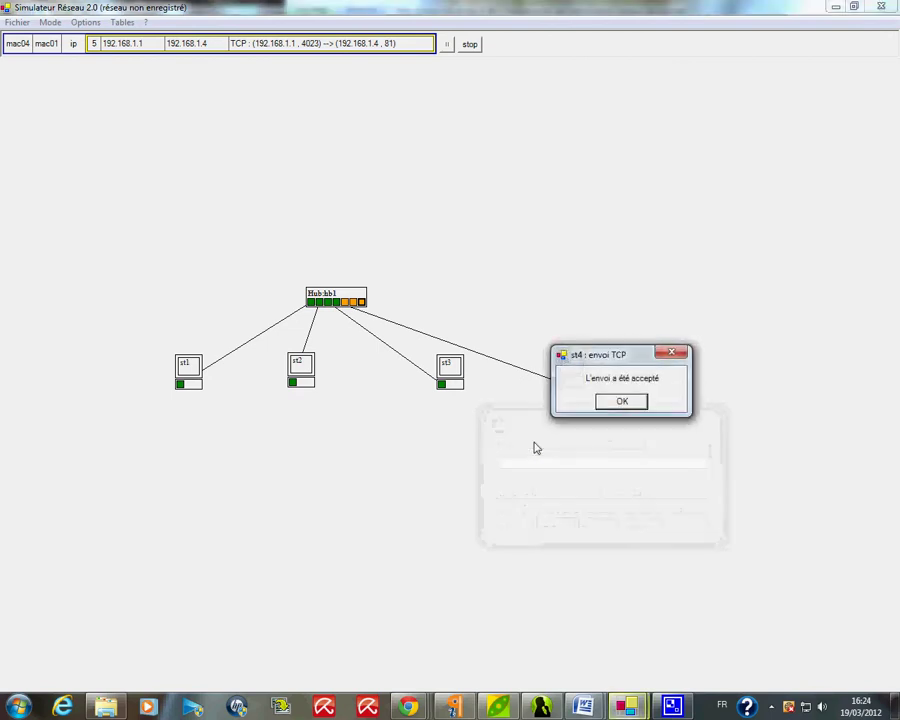
click(621, 402)
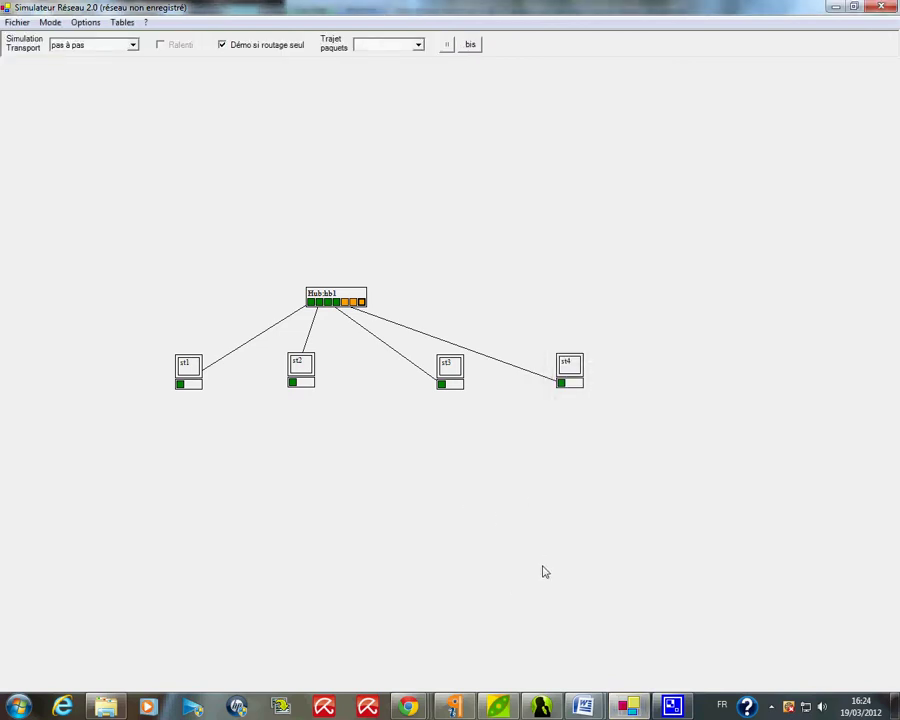
Check the table of listened ports on station st1 again and close it.
right_click(201, 391)
mouse_move(311, 445)
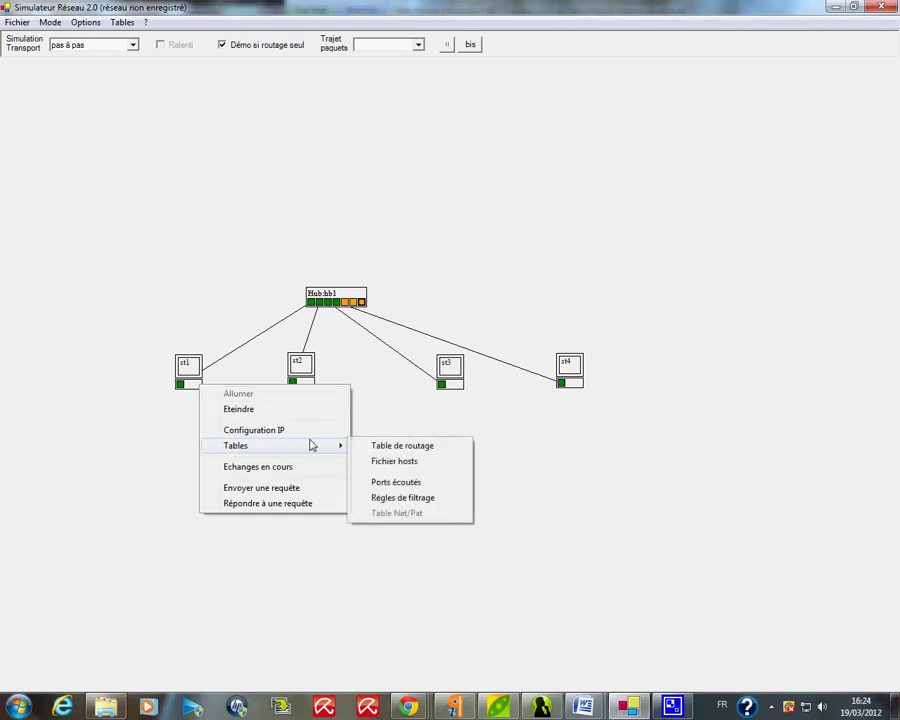
click(389, 485)
click(247, 436)
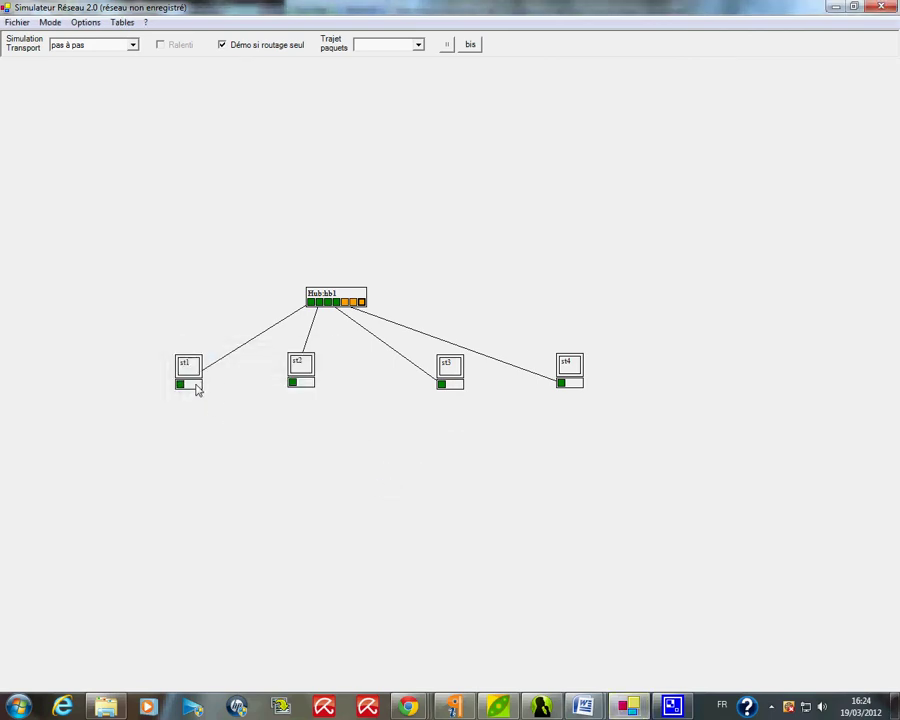
Start another TCP request from station st1 to 192.168.1.4 with the port number set to 1.
right_click(197, 390)
click(243, 486)
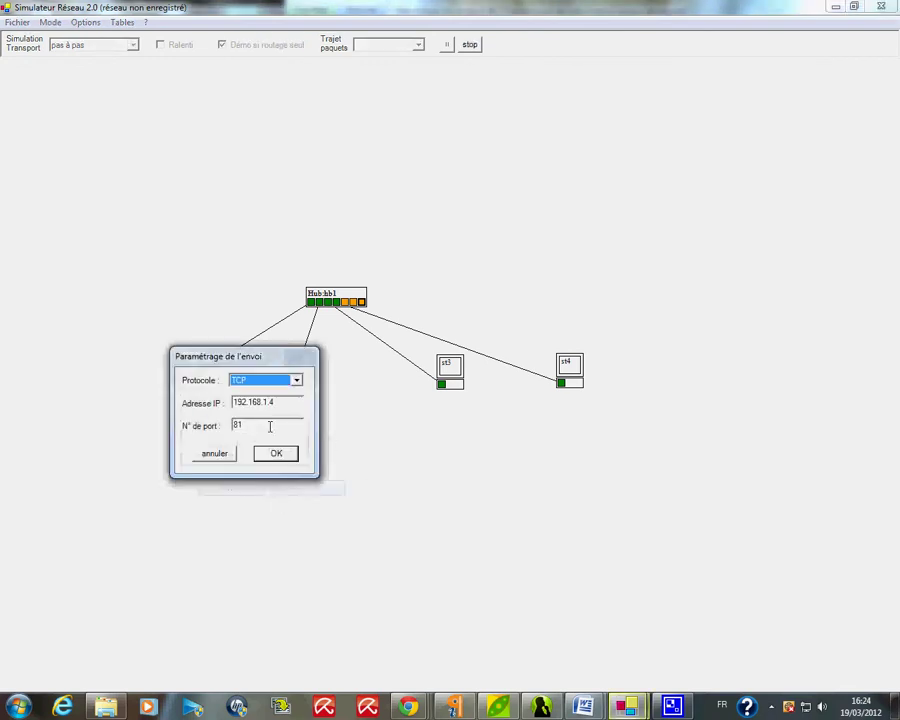
key(Tab)
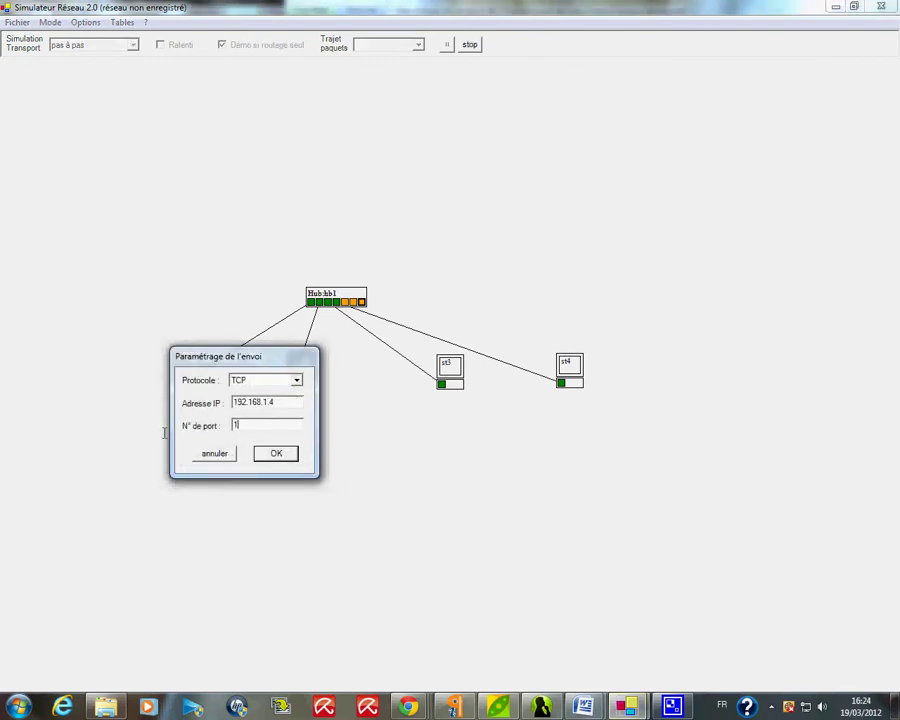
click(290, 458)
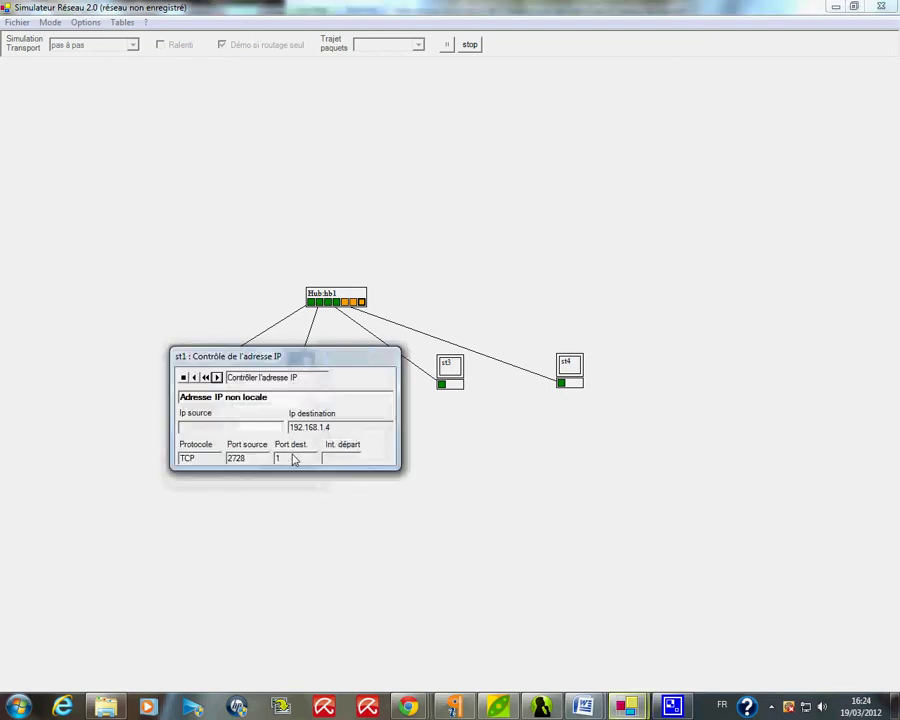
Advance through all the demonstration stages on st1 until the port 1 packet is sent to the hub.
click(216, 378)
click(216, 378)
click(216, 378)
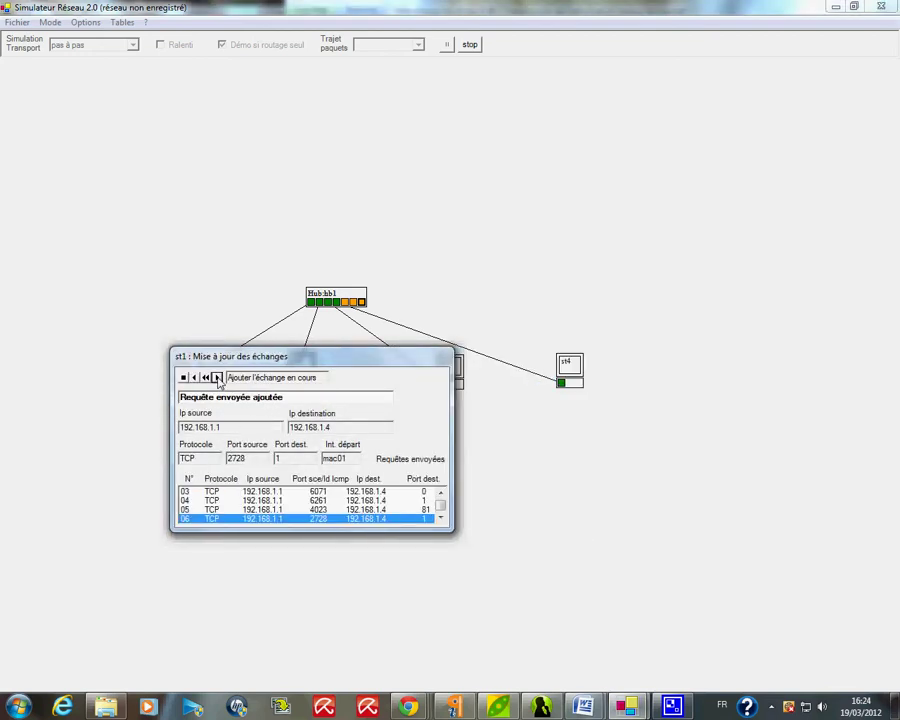
click(216, 378)
click(216, 378)
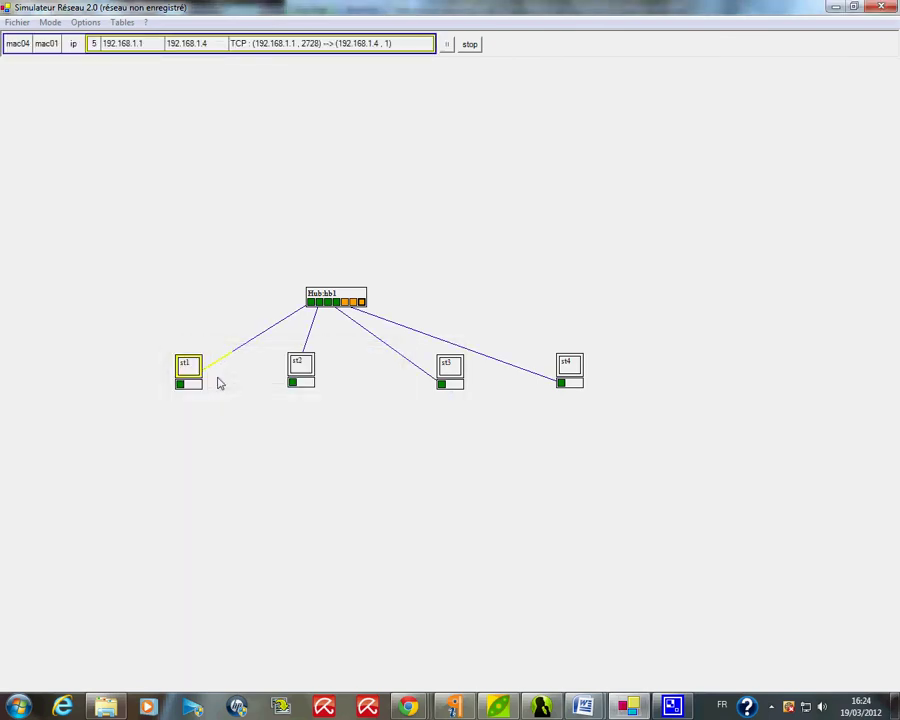
Advance the port 1 packet's demonstration on st4 through routing, filtering and listened-port check to its end, and acknowledge the result.
click(597, 376)
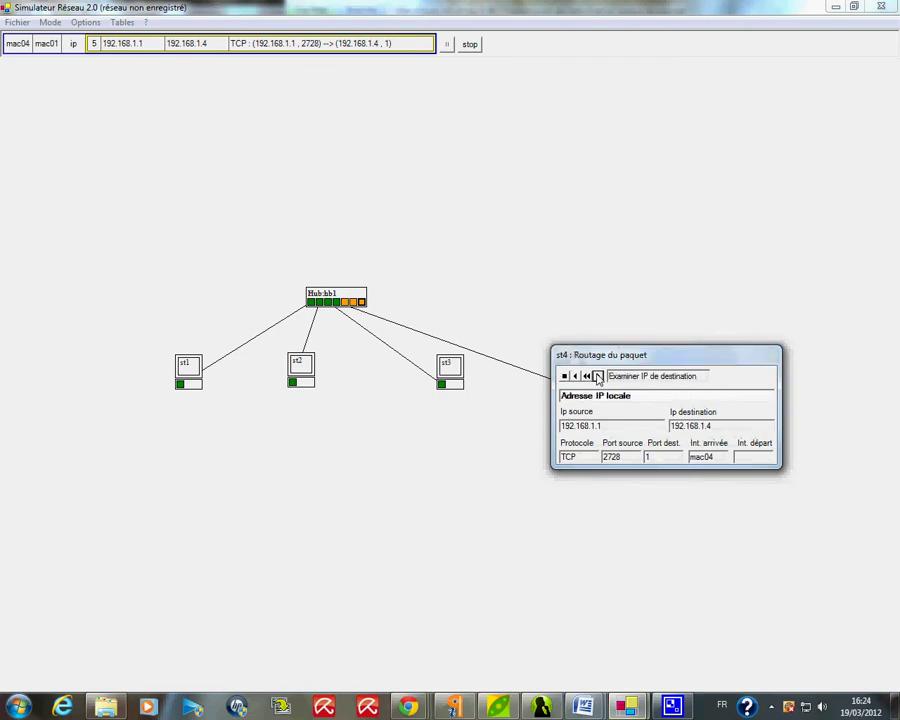
click(597, 376)
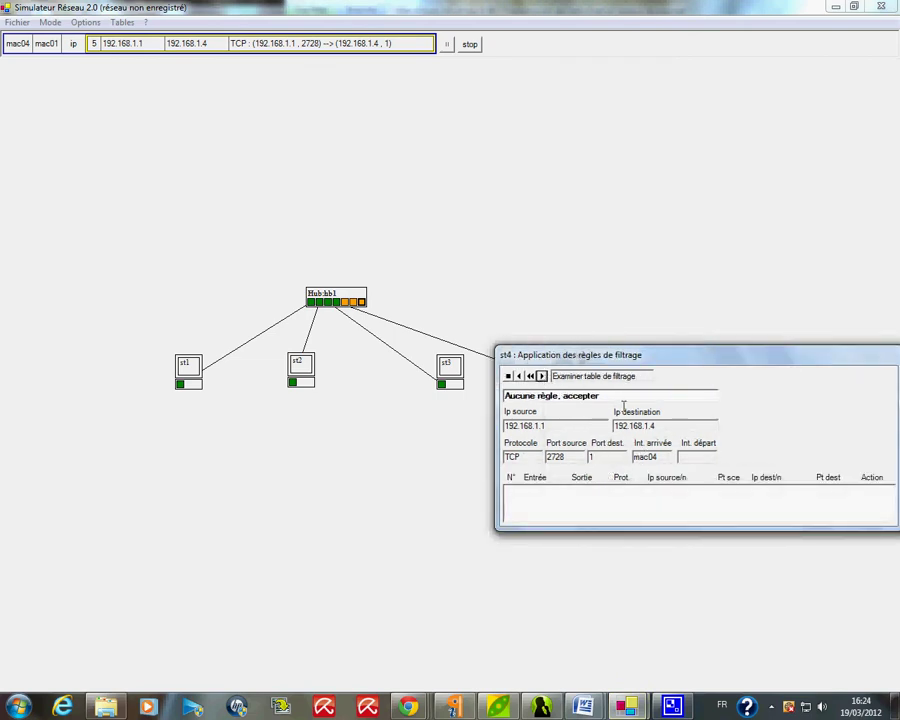
click(542, 377)
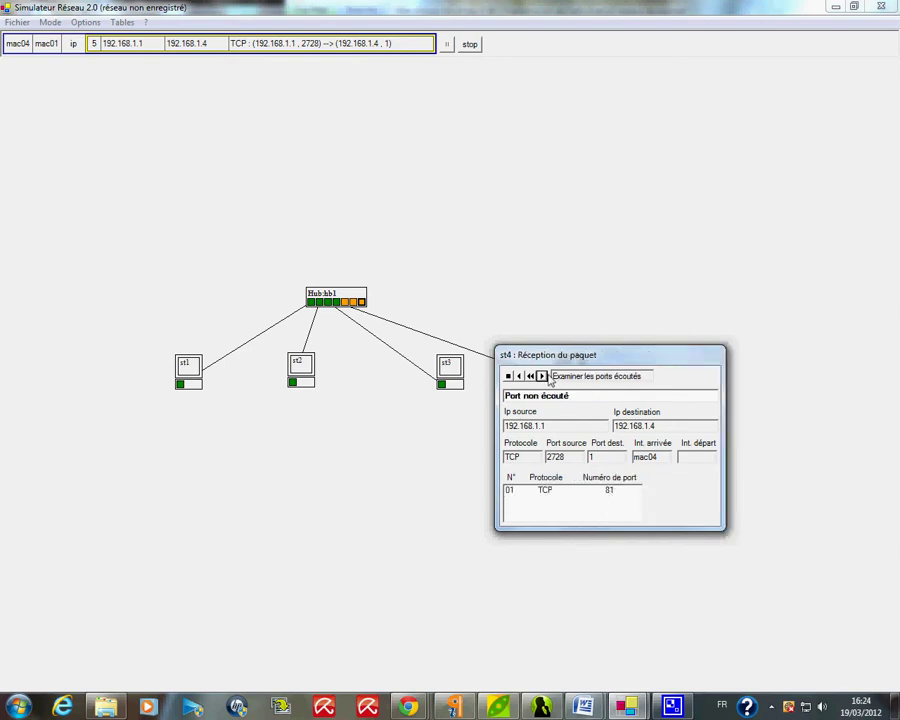
click(542, 376)
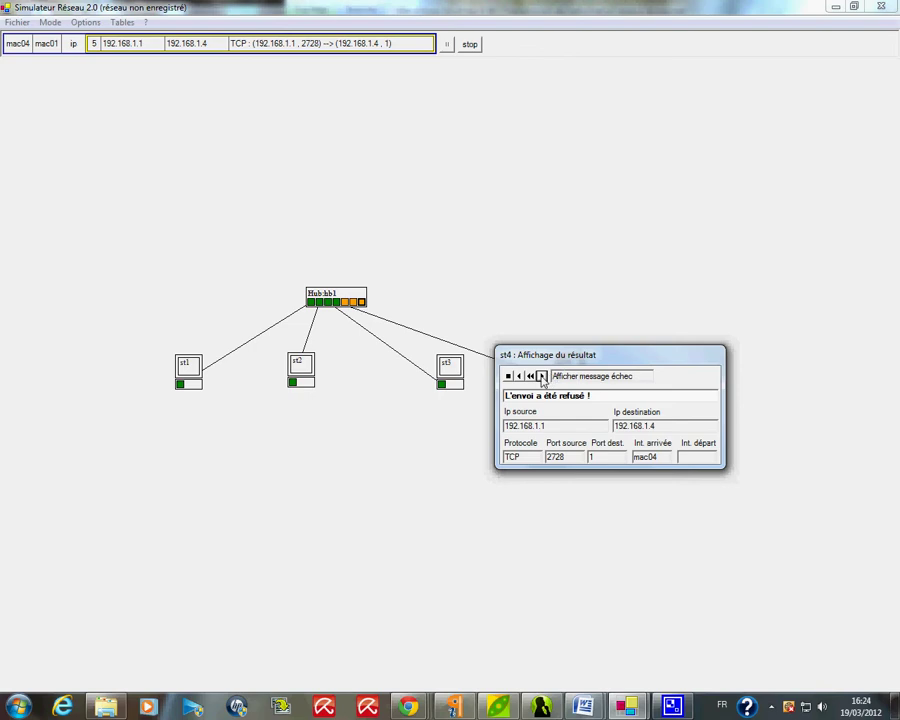
click(542, 376)
click(542, 376)
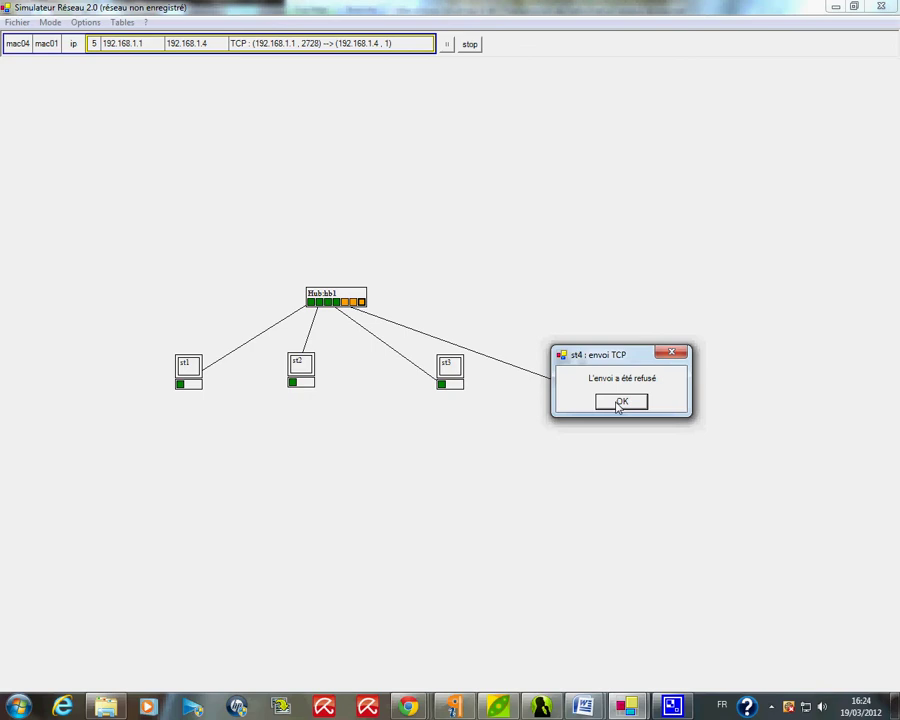
click(620, 402)
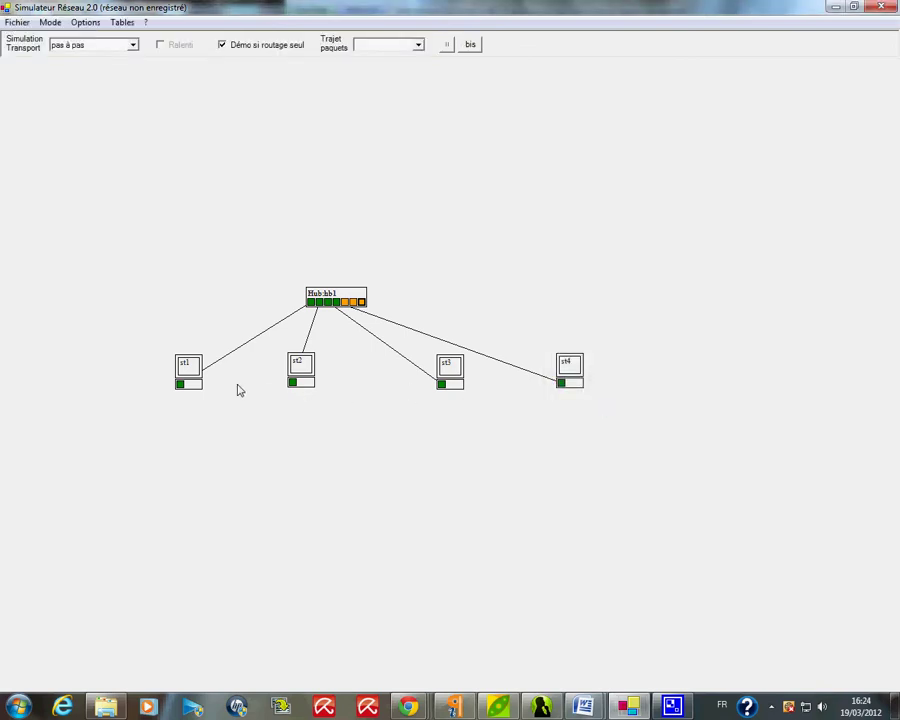
Start a TCP request from station st1 to 192.168.1.2 with the port number set to 81.
right_click(194, 370)
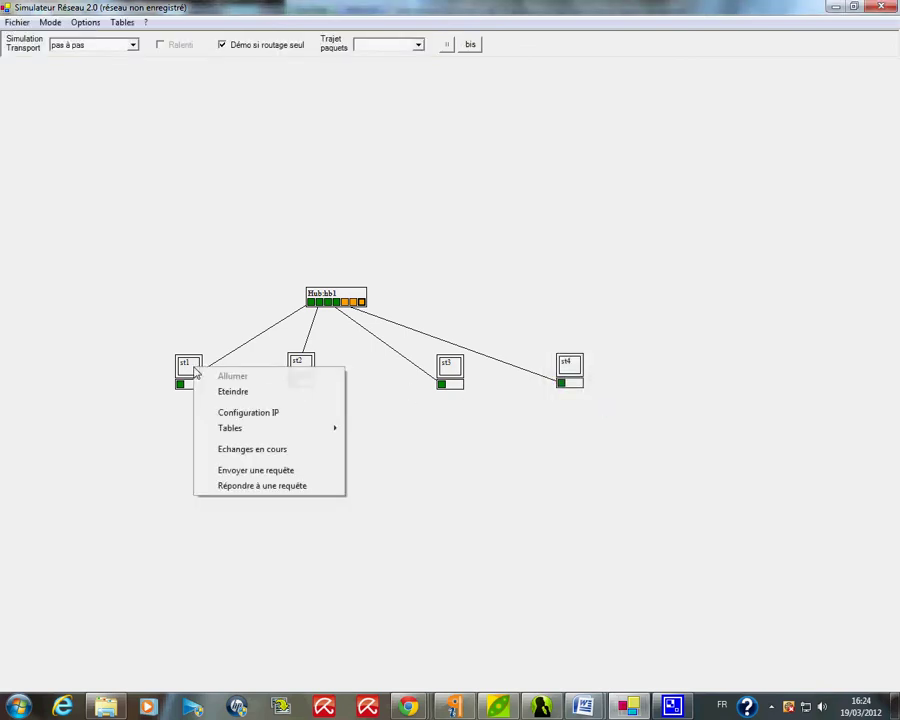
click(234, 472)
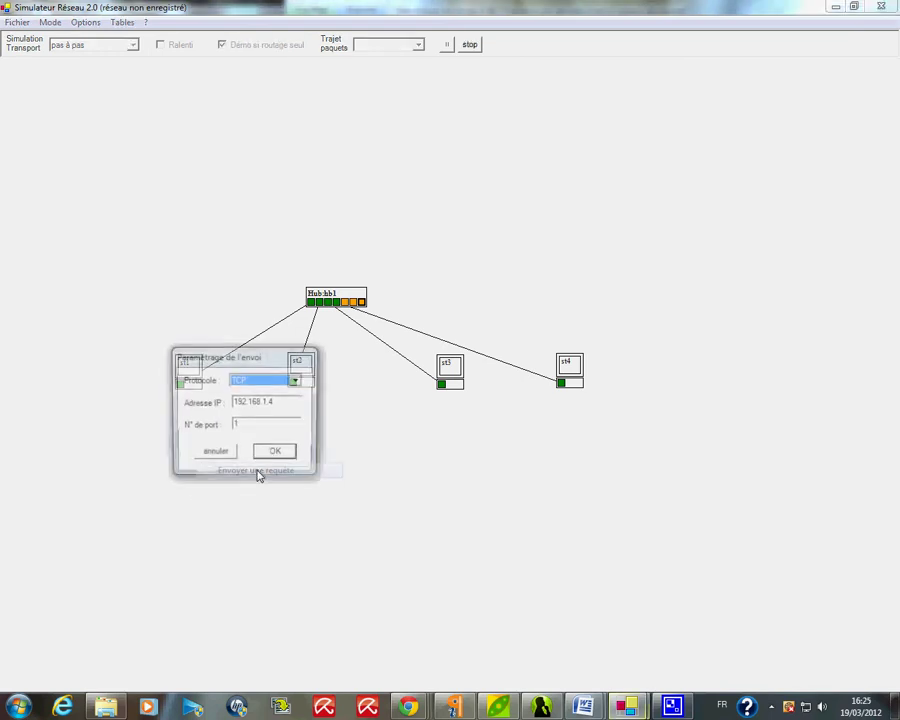
click(272, 402)
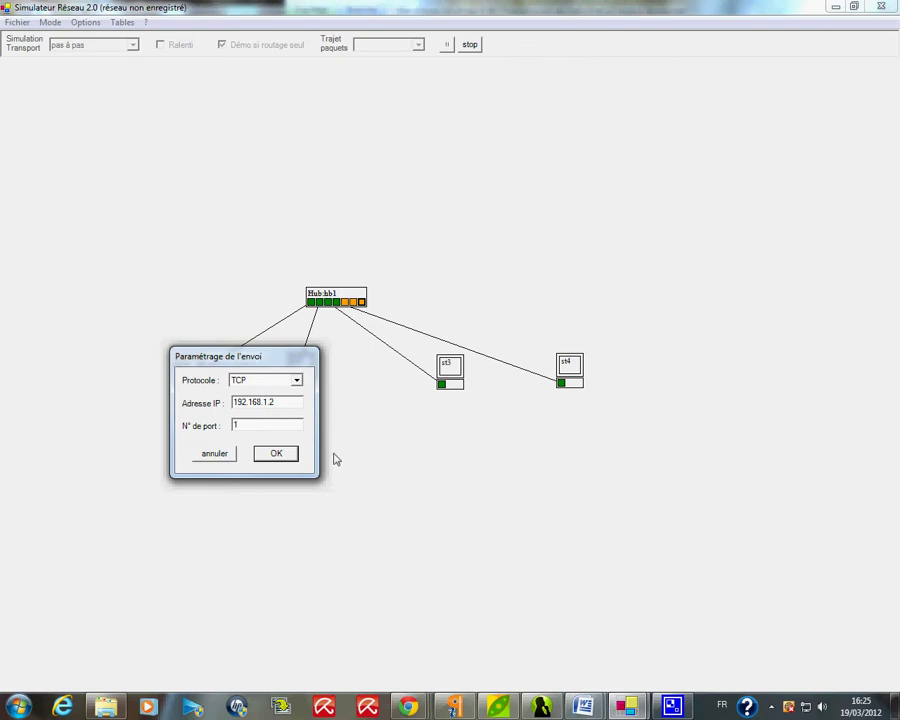
drag(243, 424, 140, 446)
text(81)
click(277, 453)
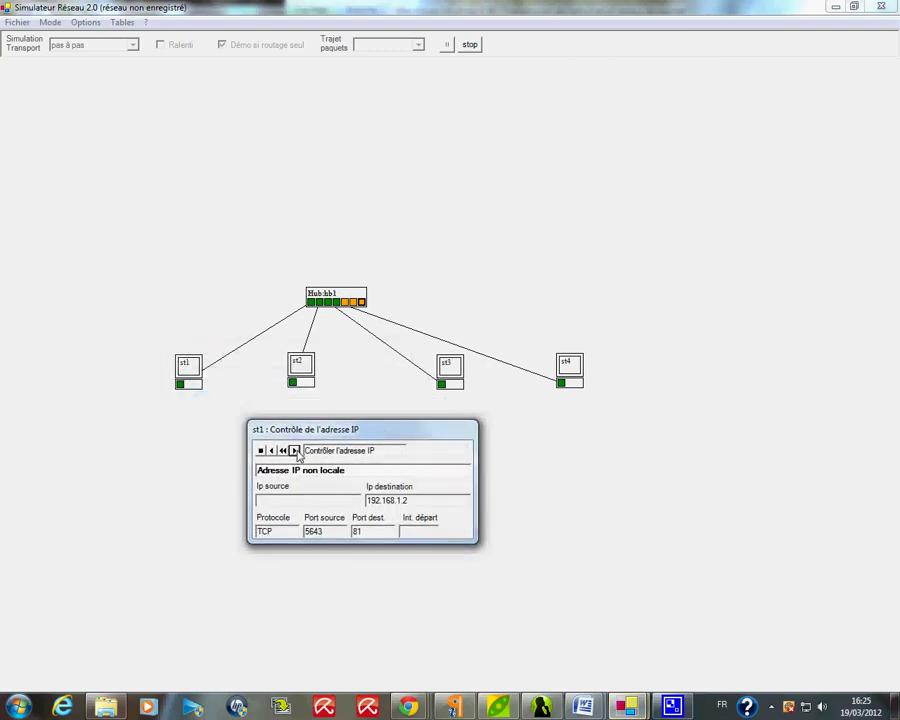
Advance the port 81 request's demonstration on st1 through address check, routing, filtering and exchange update until the packet is sent to st2.
click(294, 451)
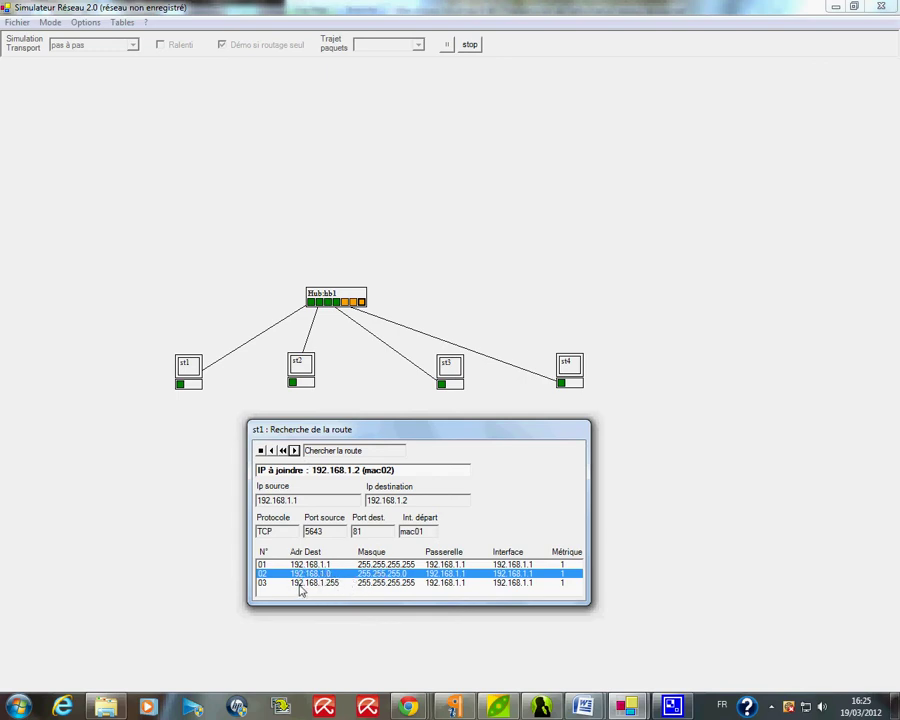
click(294, 451)
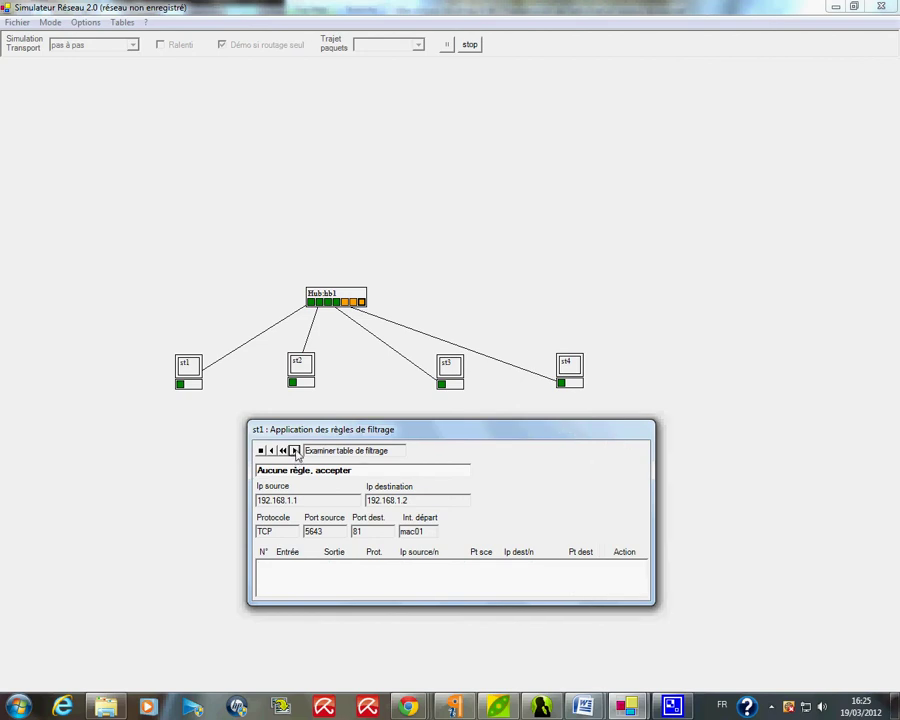
click(294, 451)
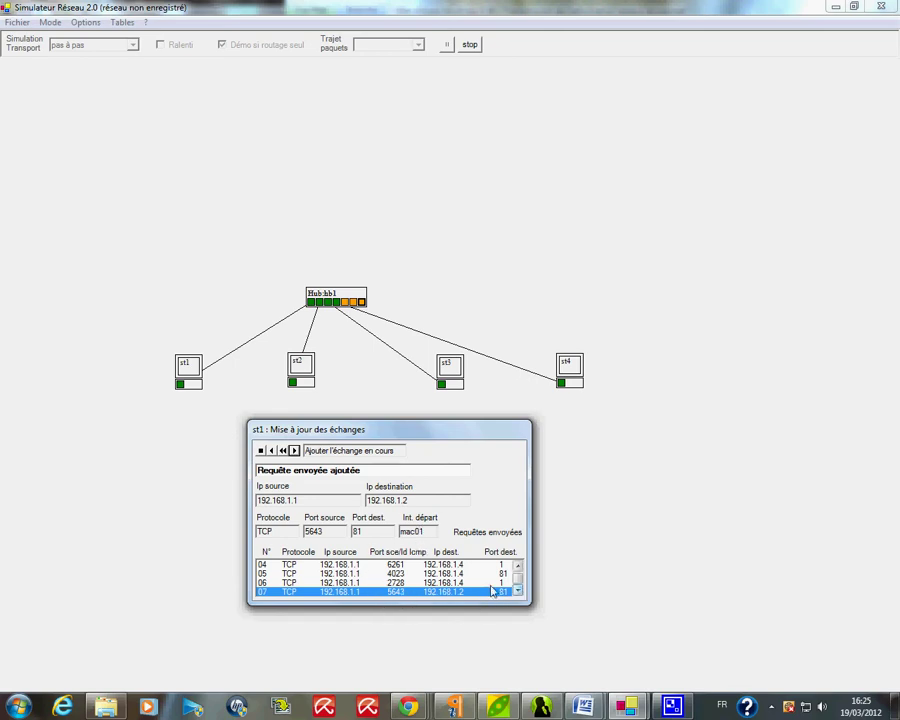
click(294, 451)
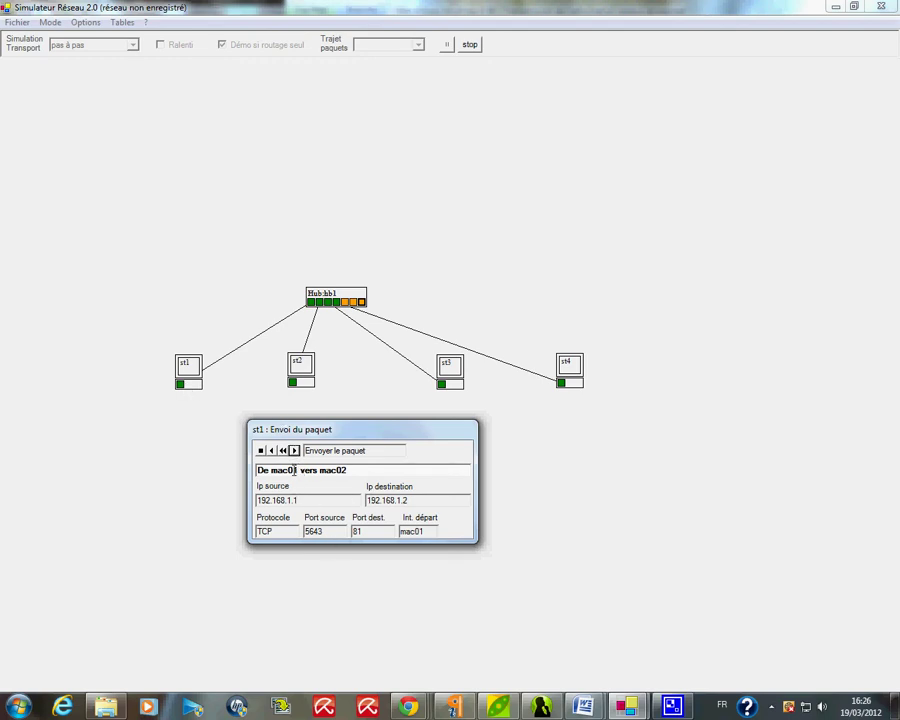
click(294, 451)
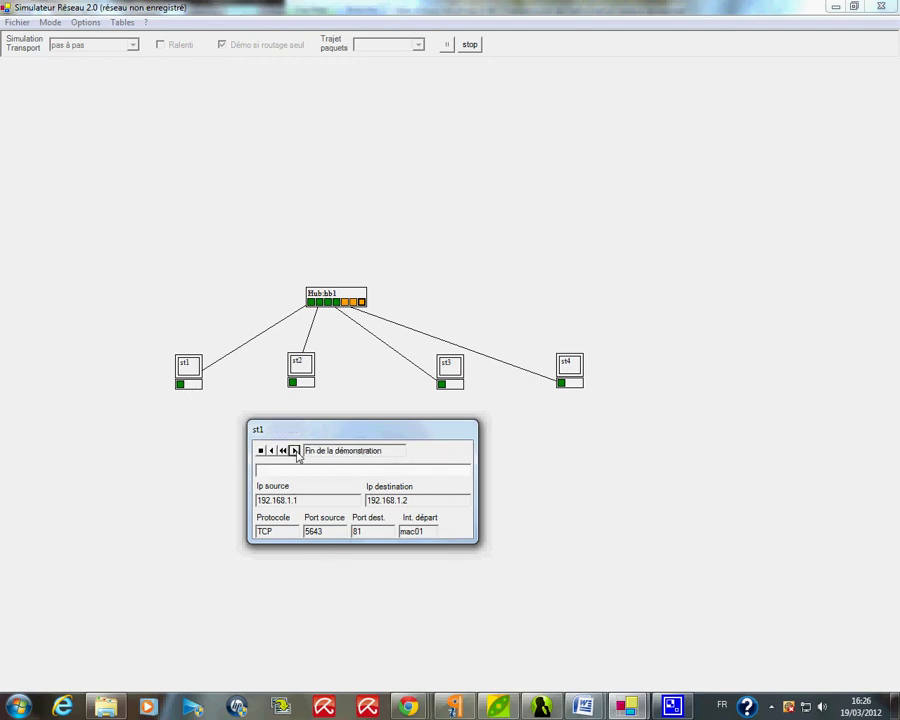
click(294, 451)
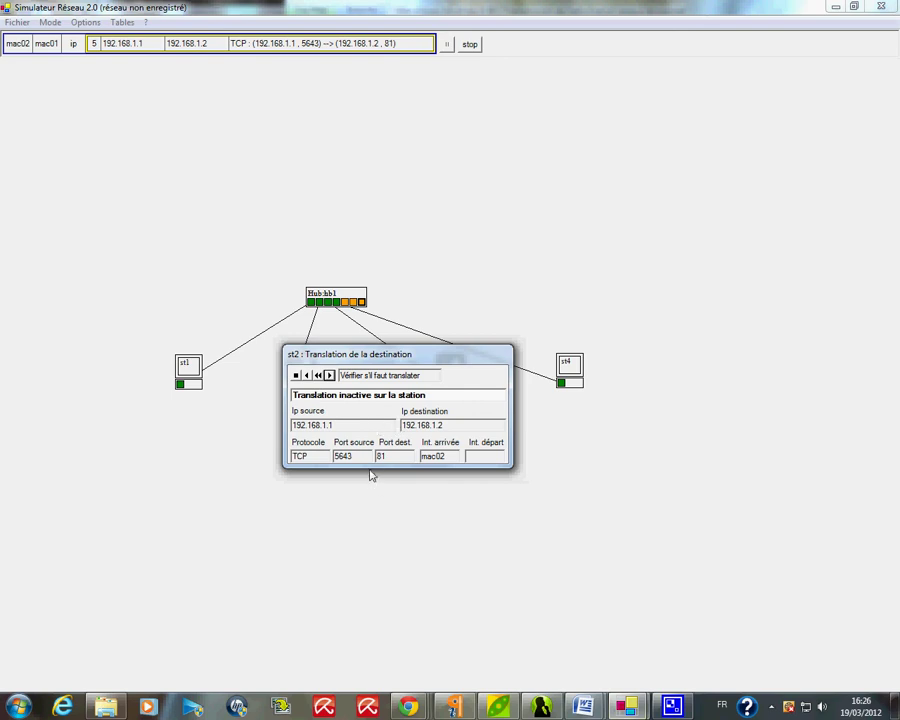
Advance the packet's demonstration on st2 through translation, routing, filtering and listened-port check to its end, and acknowledge the result.
click(329, 376)
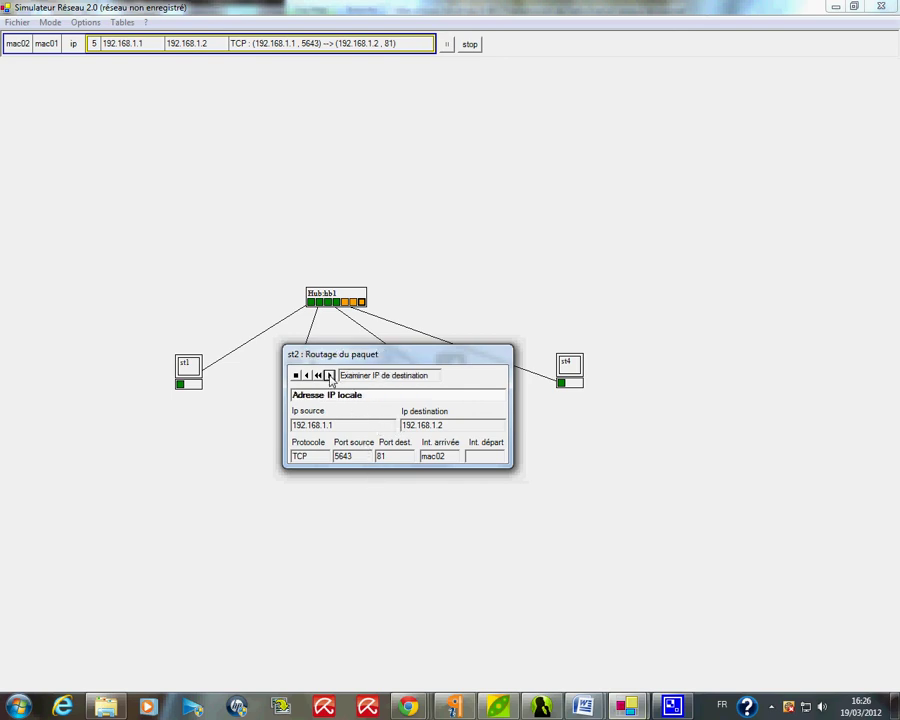
click(329, 376)
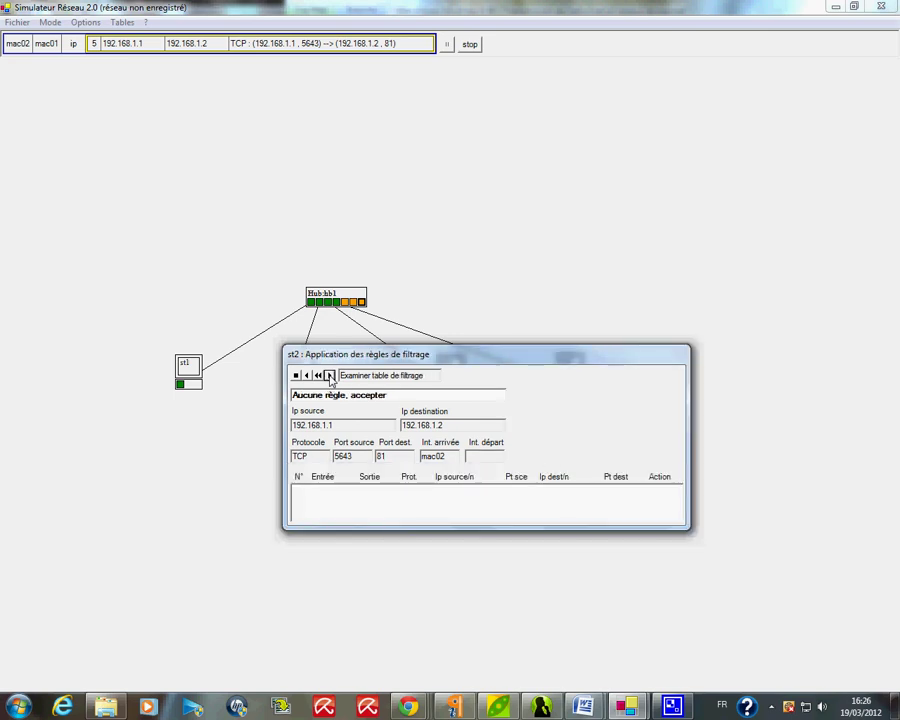
click(329, 376)
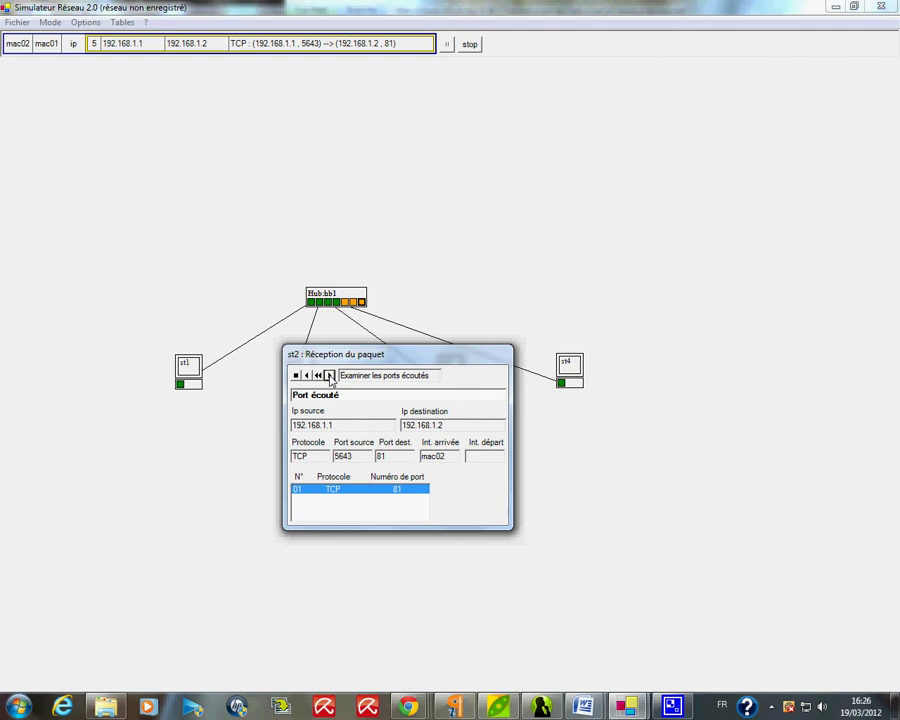
click(329, 376)
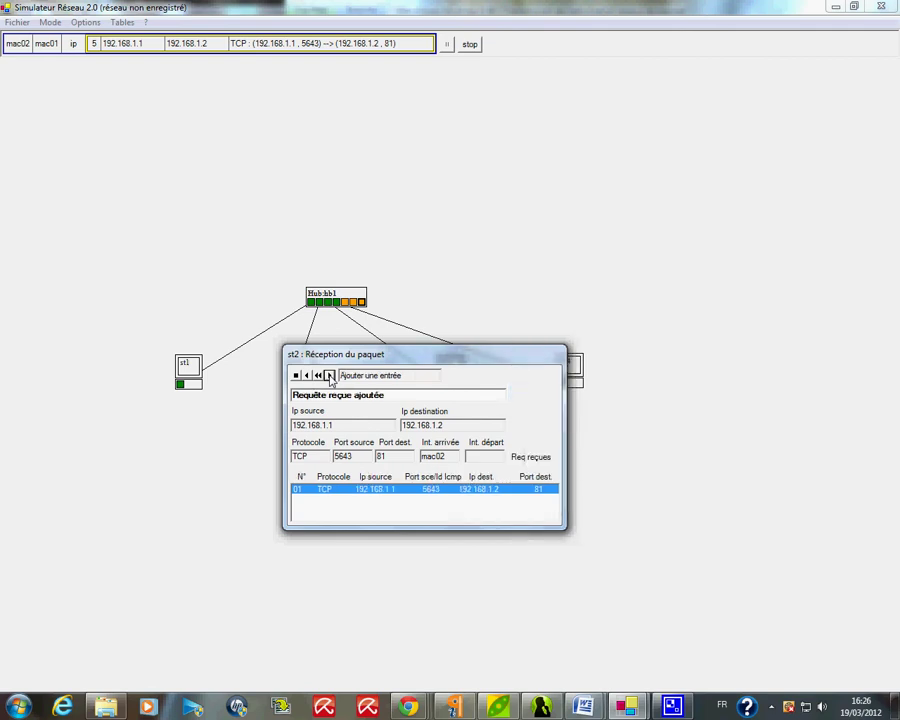
click(329, 376)
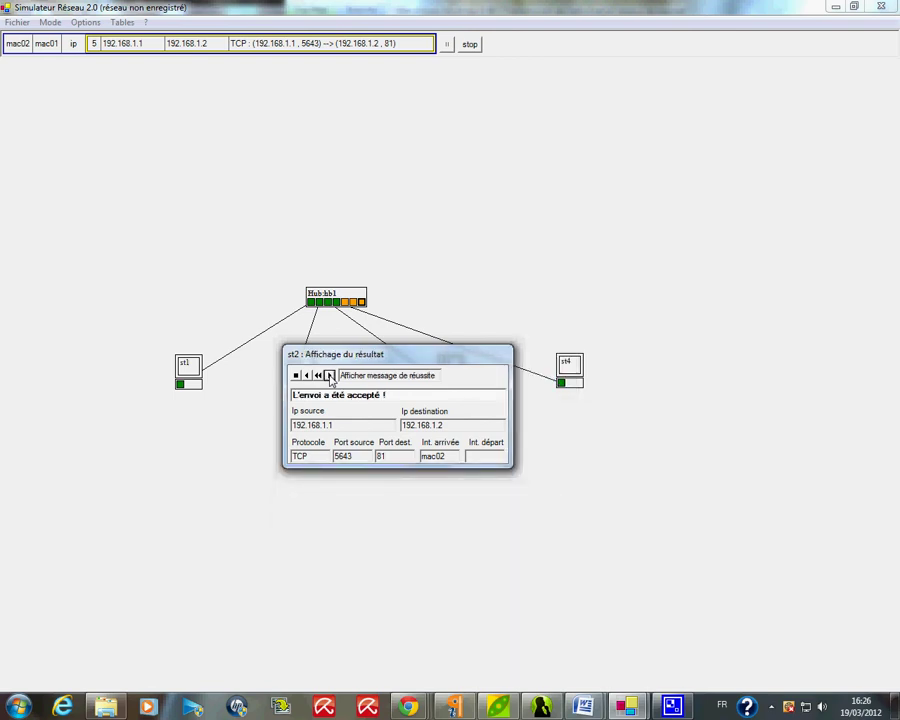
click(329, 376)
click(329, 376)
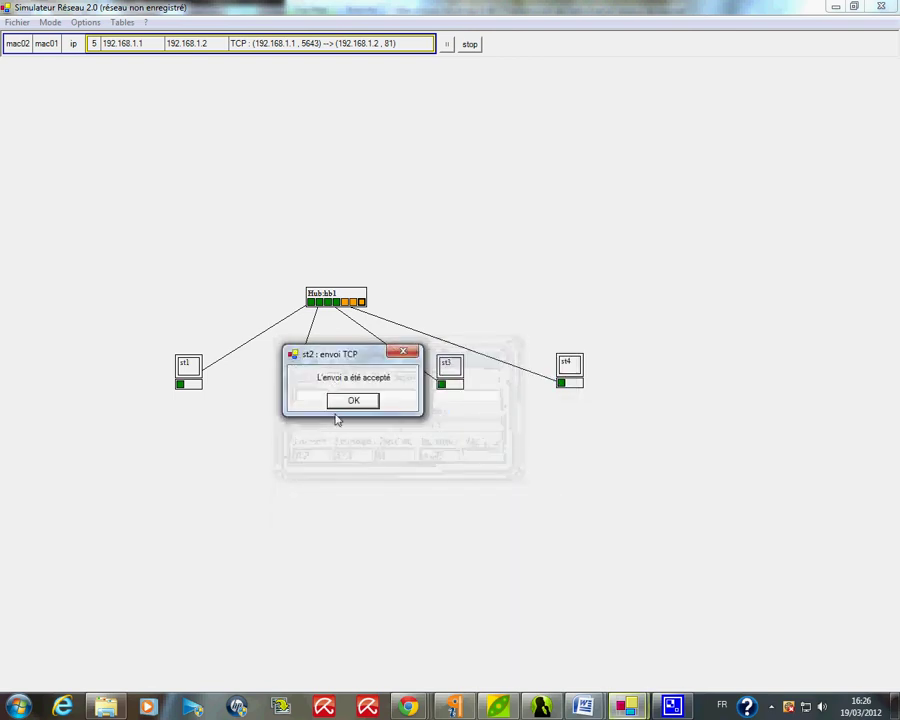
click(341, 401)
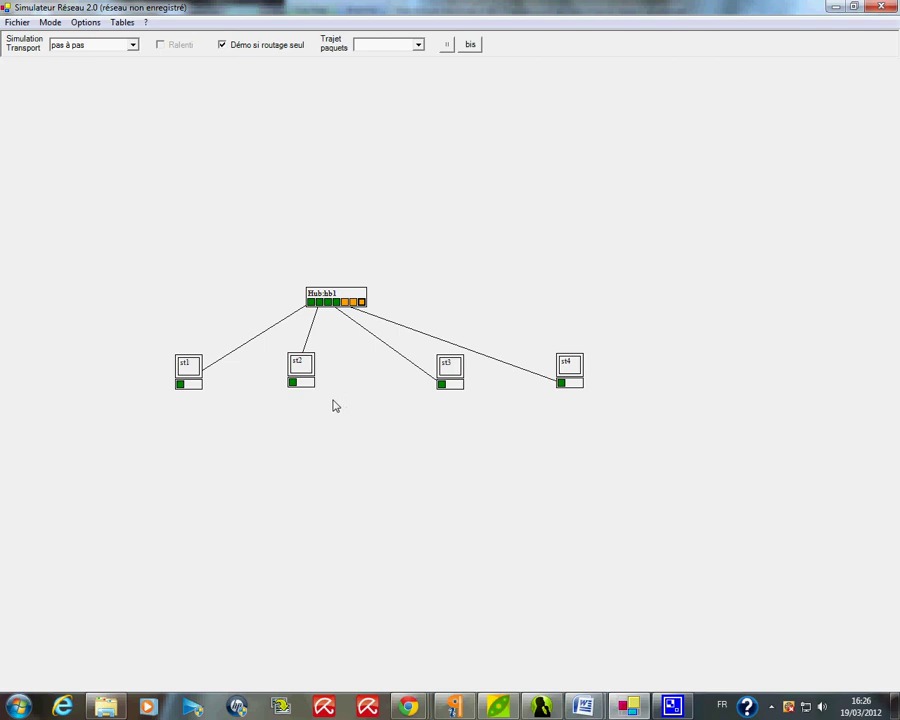
click(771, 707)
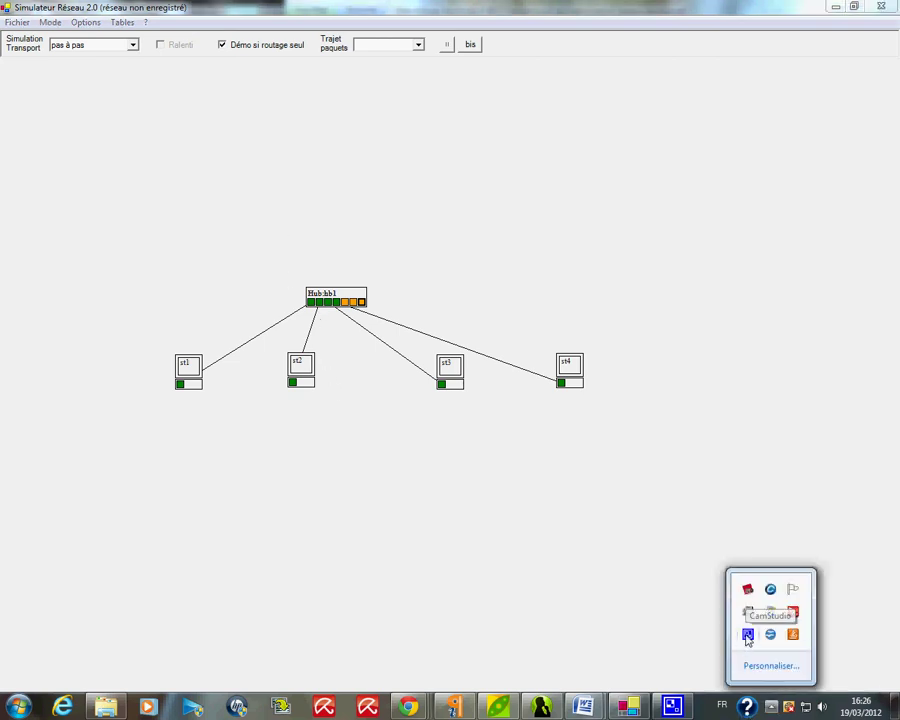